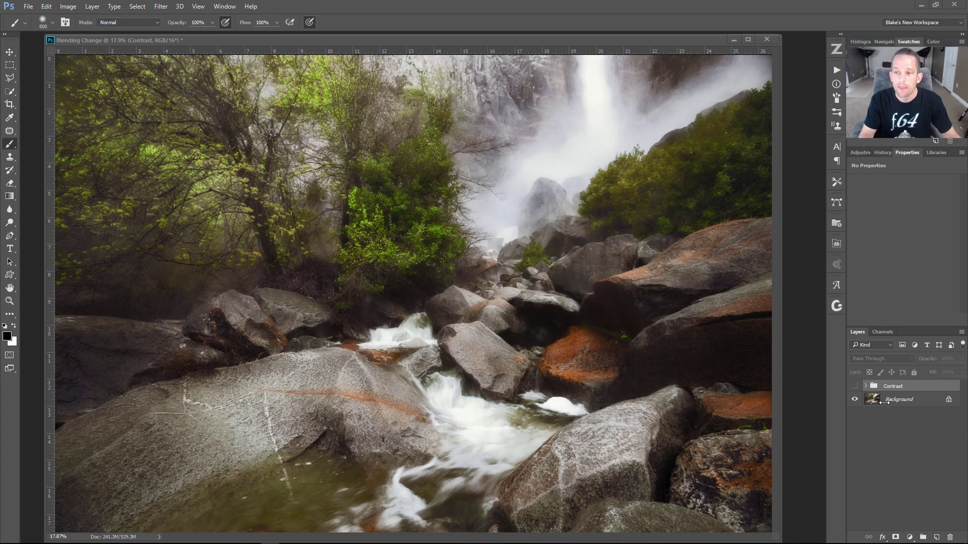
# Turn on the Contrast group, compare its effect on and off, and fit the photo on screen
pyautogui.click(855, 386)
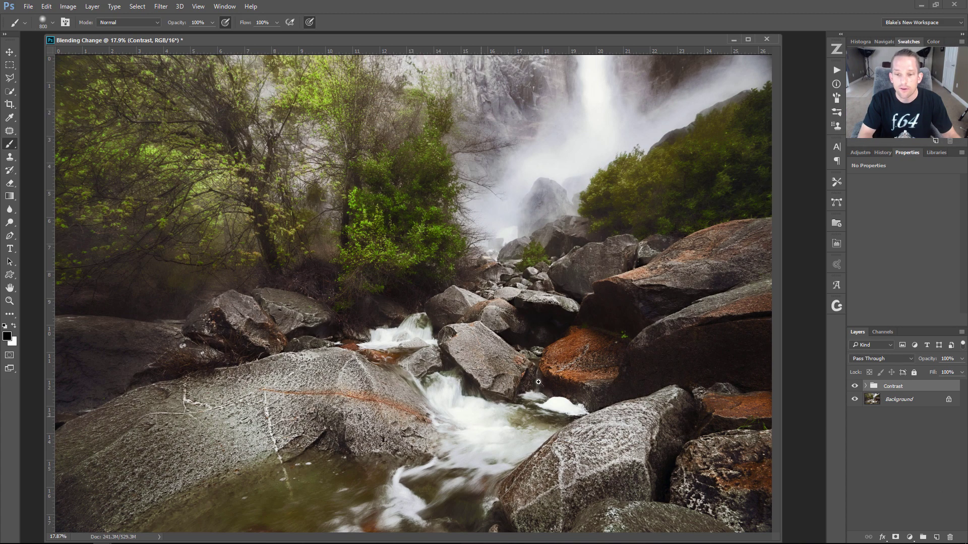
pyautogui.scroll(5, 604, 371)
pyautogui.click(855, 386)
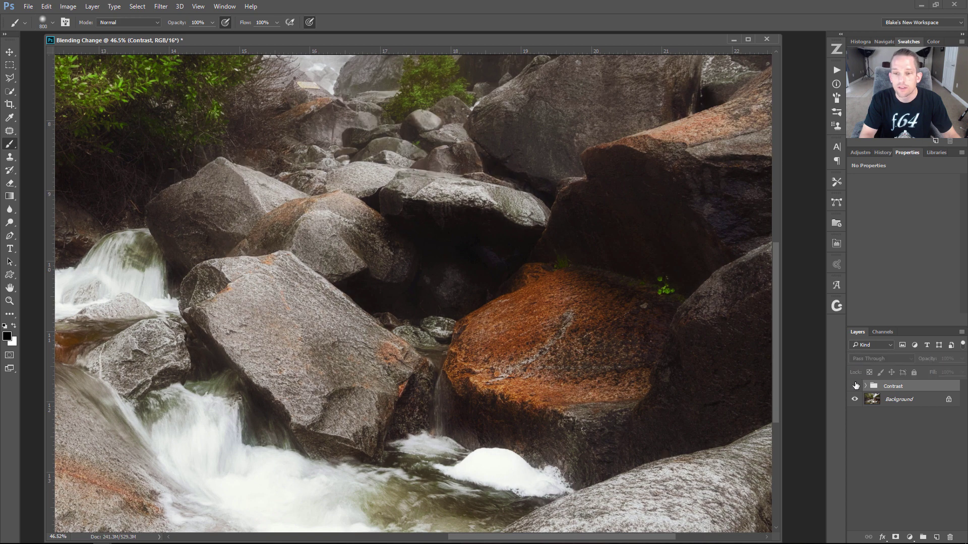
pyautogui.click(855, 386)
pyautogui.click(856, 386)
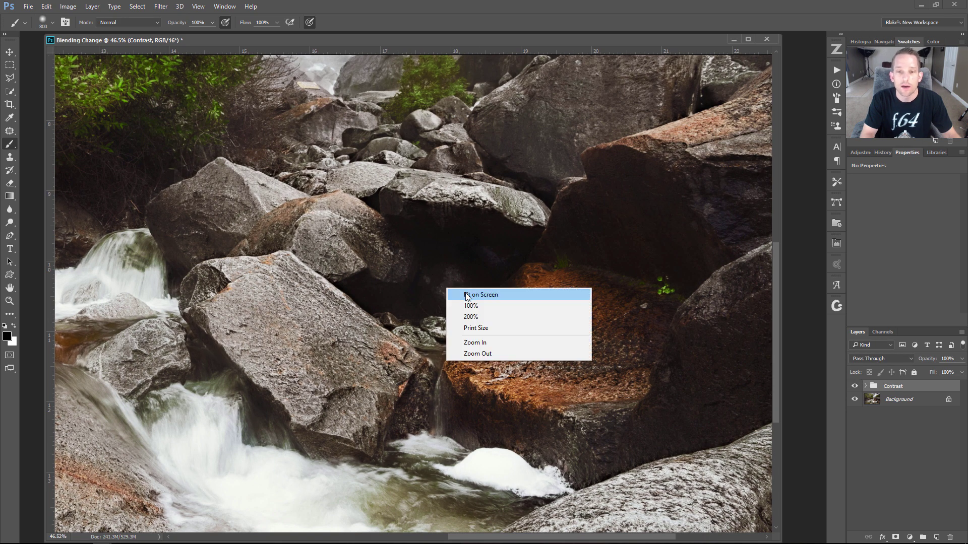
pyautogui.click(467, 296)
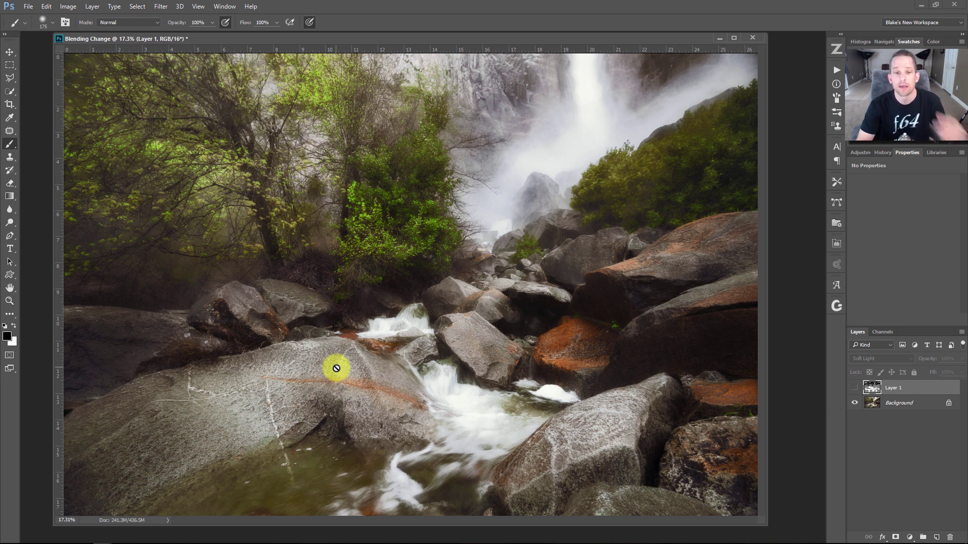
pyautogui.click(322, 369)
pyautogui.click(462, 199)
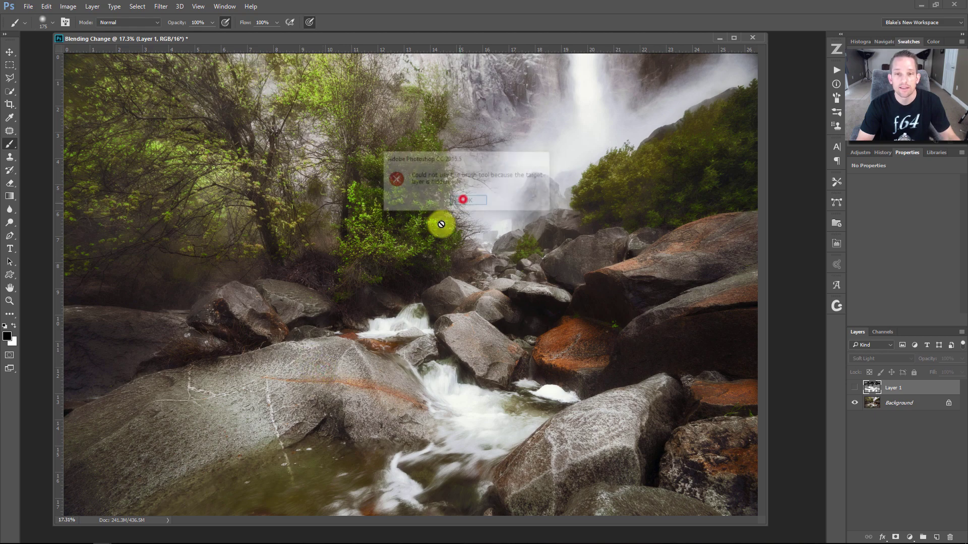
pyautogui.moveTo(296, 378); pyautogui.dragTo(342, 384)
pyautogui.moveTo(454, 371); pyautogui.dragTo(264, 268)
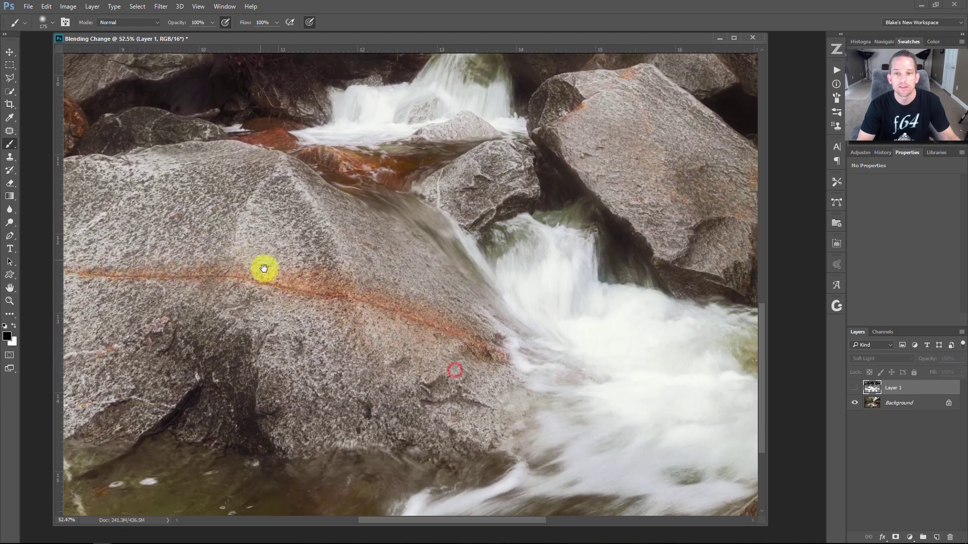
pyautogui.moveTo(519, 259); pyautogui.dragTo(346, 287)
pyautogui.moveTo(557, 283); pyautogui.dragTo(324, 308)
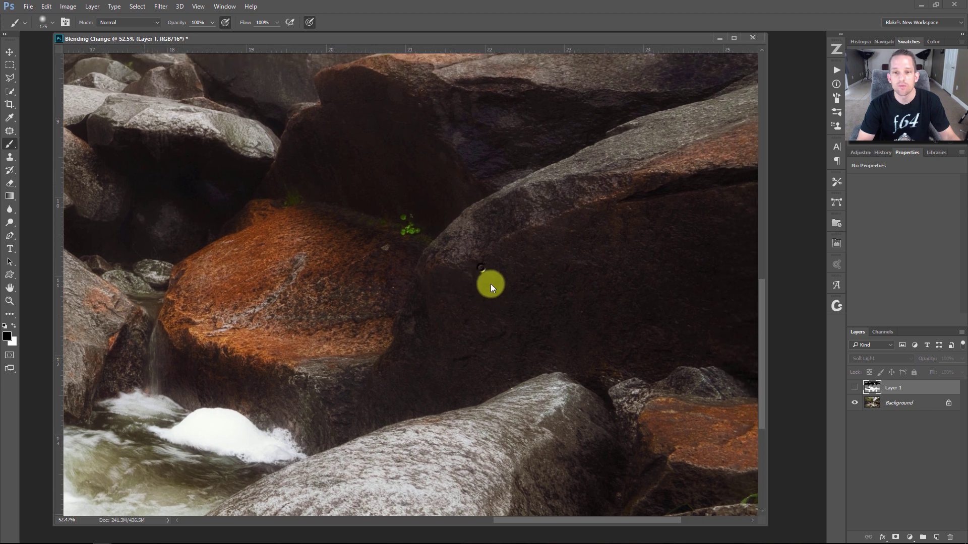
pyautogui.rightClick(483, 283)
pyautogui.click(504, 289)
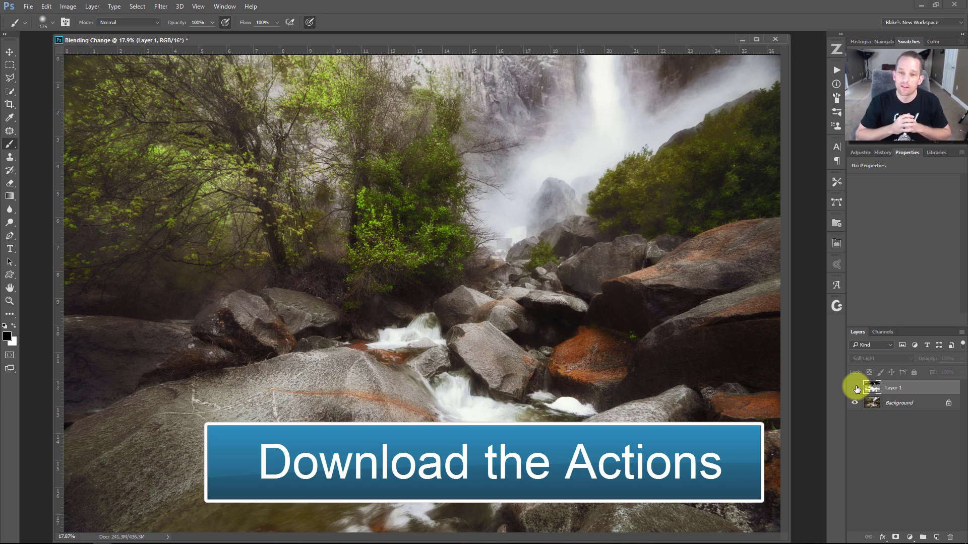
# Show Layer 1 and compare Normal against Soft Light blending, leaving it on Soft Light
pyautogui.click(856, 388)
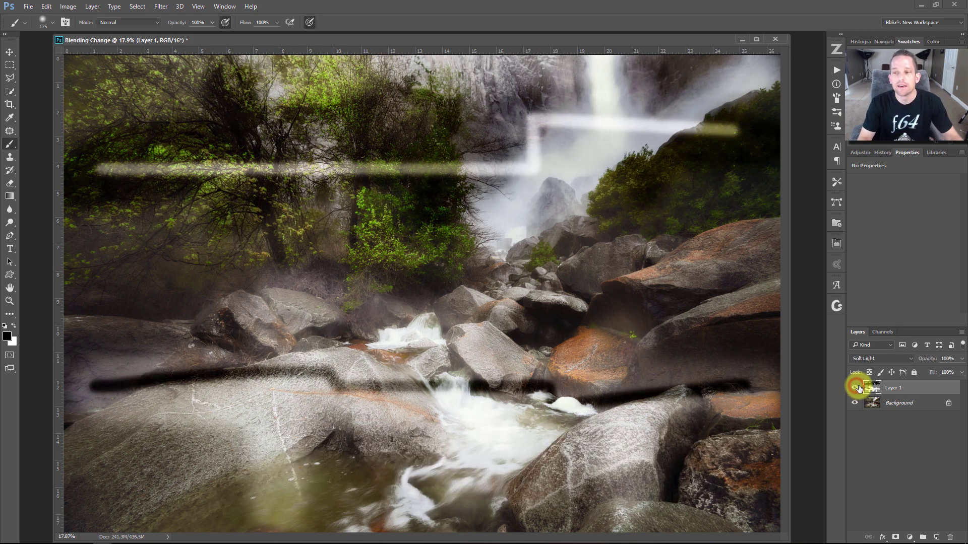
pyautogui.click(879, 358)
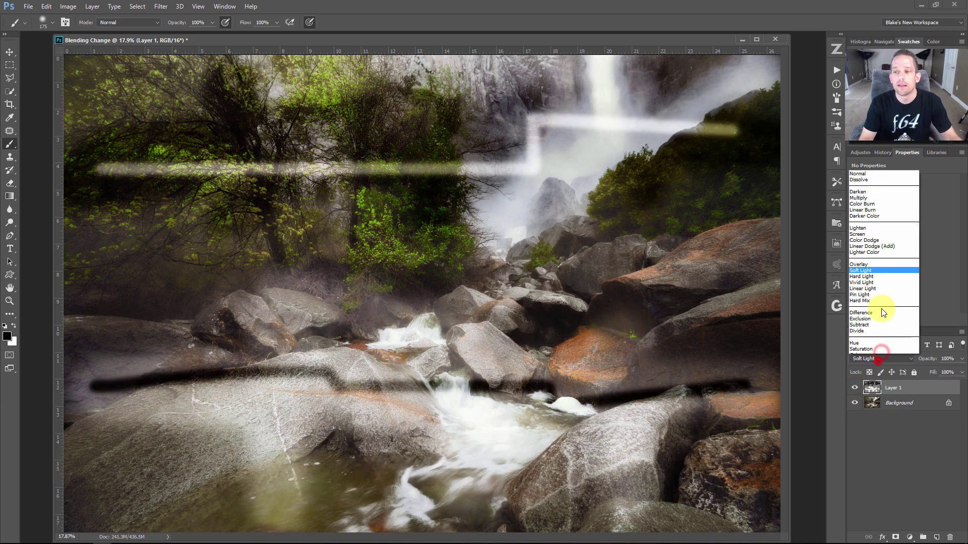
pyautogui.click(863, 162)
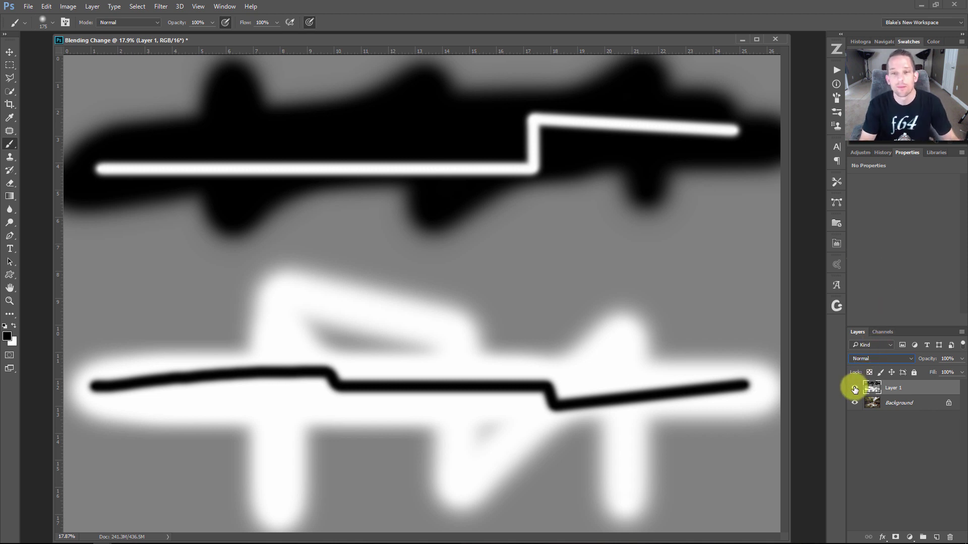
pyautogui.click(871, 359)
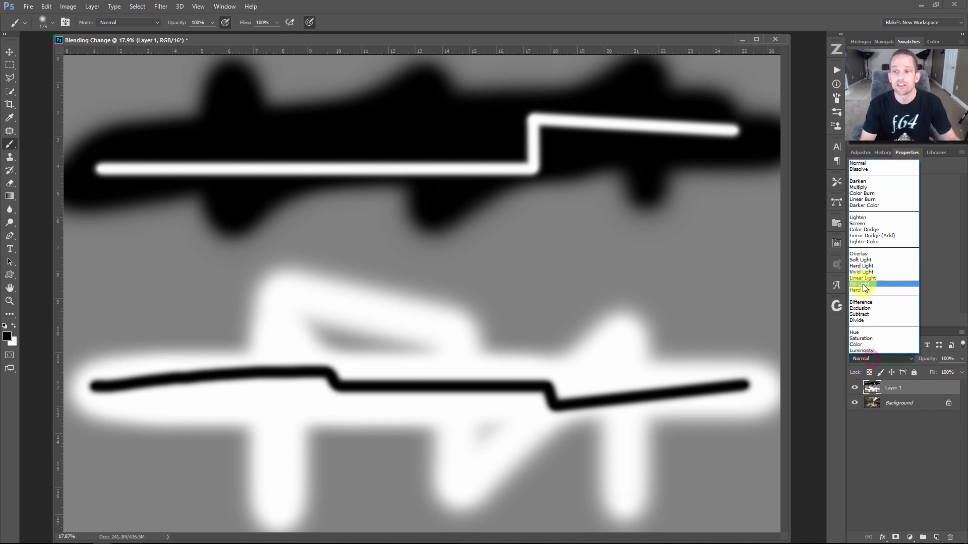
pyautogui.click(867, 259)
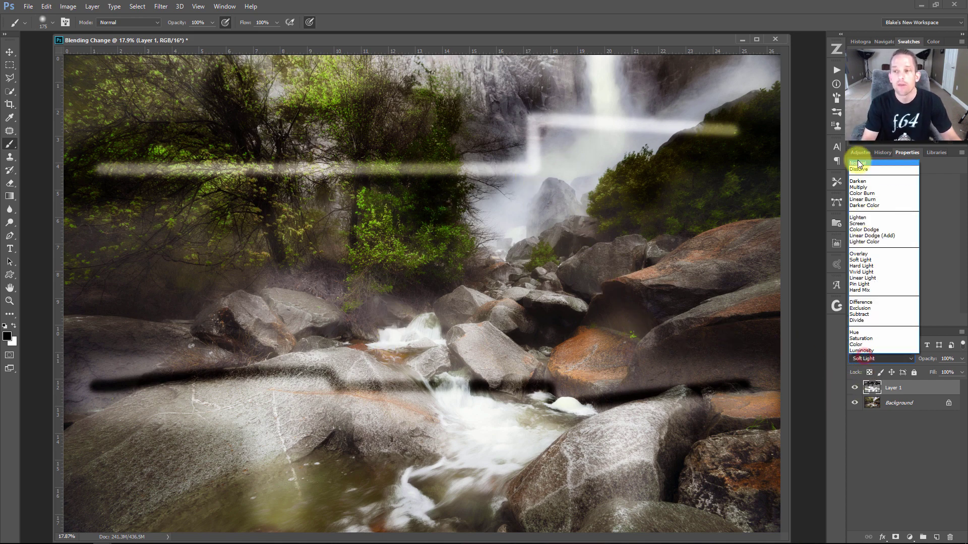
pyautogui.click(858, 159)
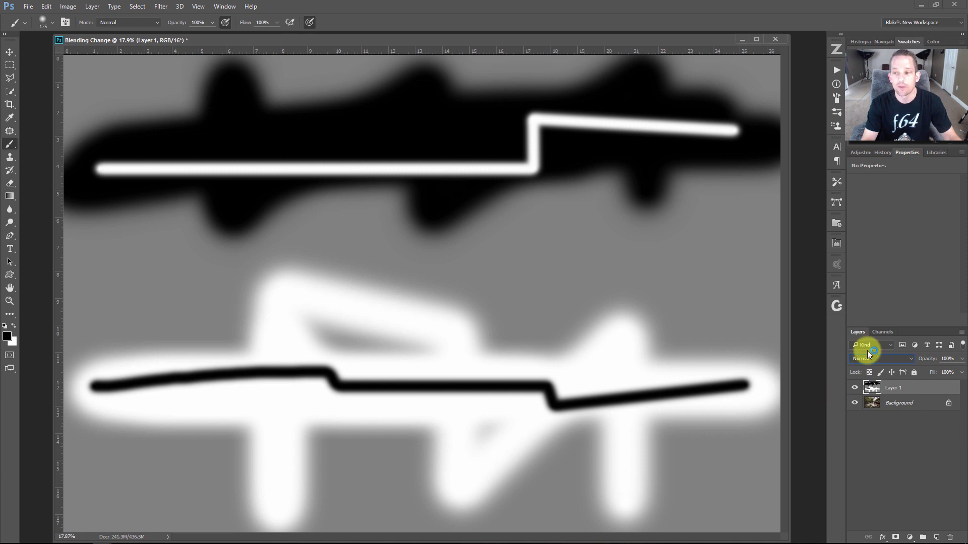
pyautogui.click(867, 353)
pyautogui.click(861, 261)
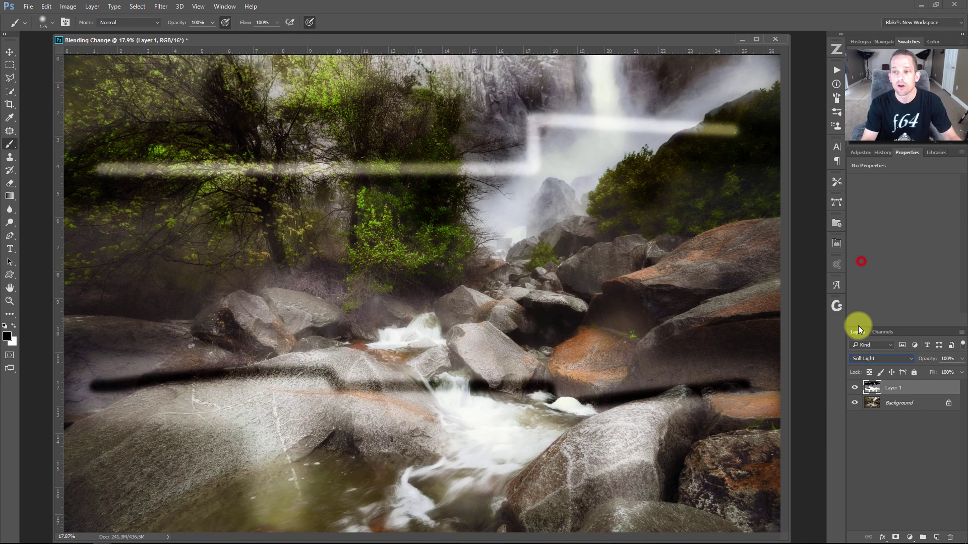
# Toggle Layer 1's visibility to compare its Soft Light strokes with the plain photo
pyautogui.click(855, 388)
pyautogui.click(854, 387)
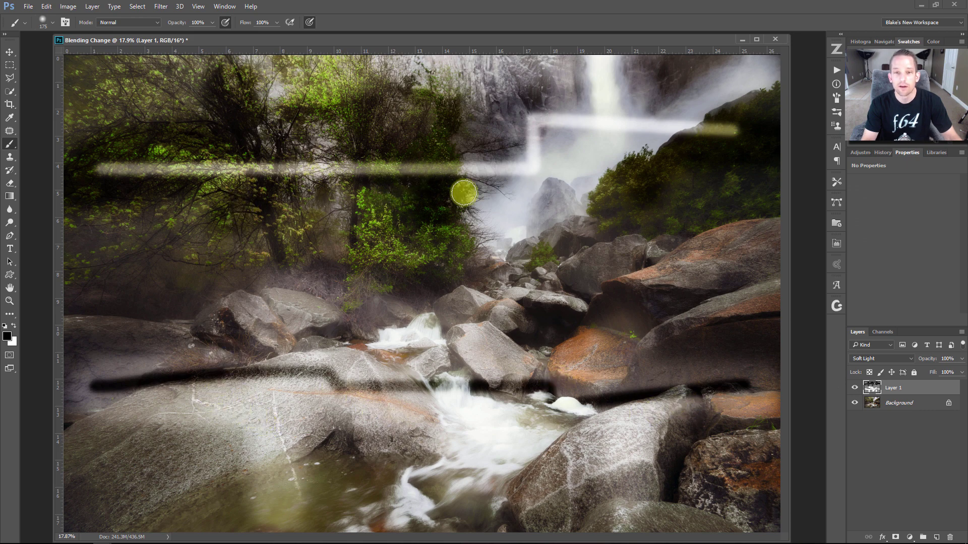
pyautogui.click(856, 387)
pyautogui.click(855, 388)
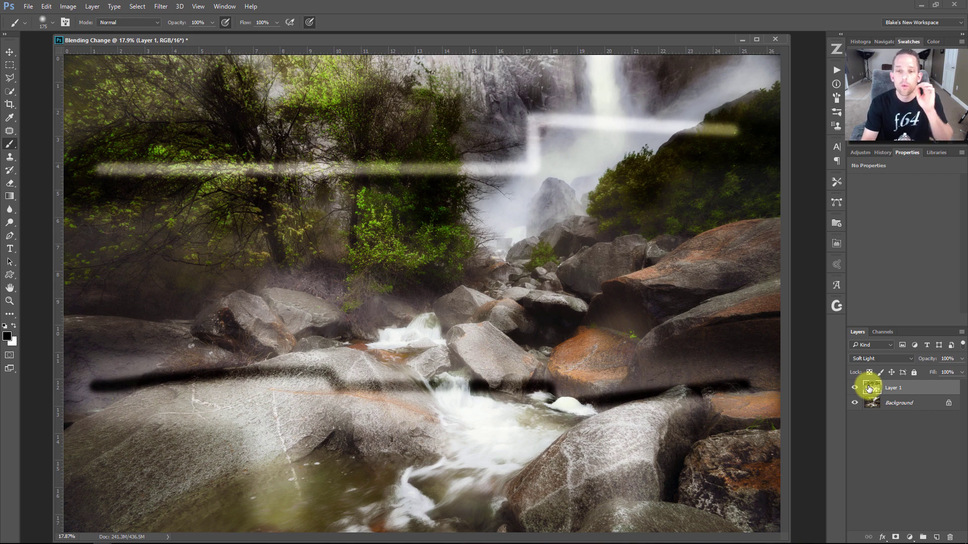
# Delete the stroke layer and stamp a merged copy of the photo onto a new layer
pyautogui.press('Delete')
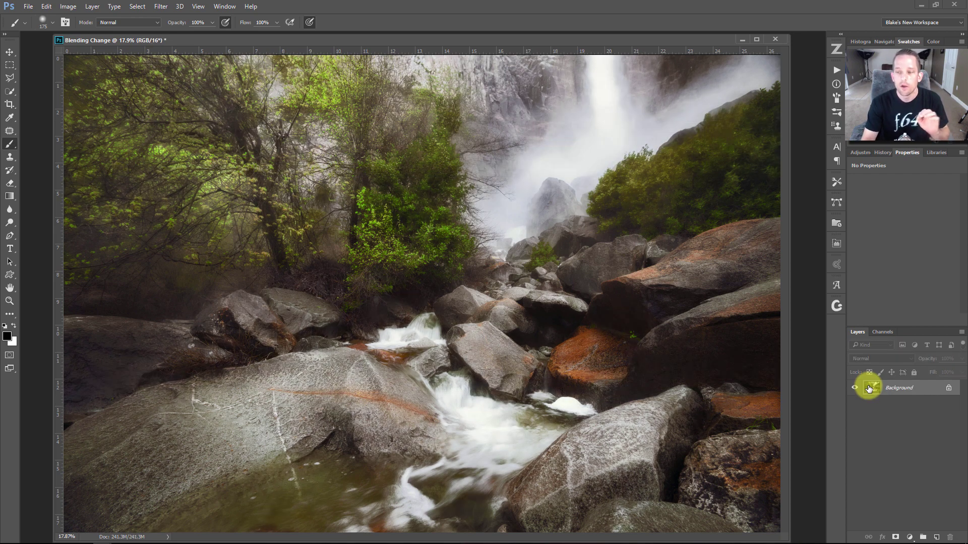
pyautogui.hotkey('ctrl', 'shift', 'alt', 'n')
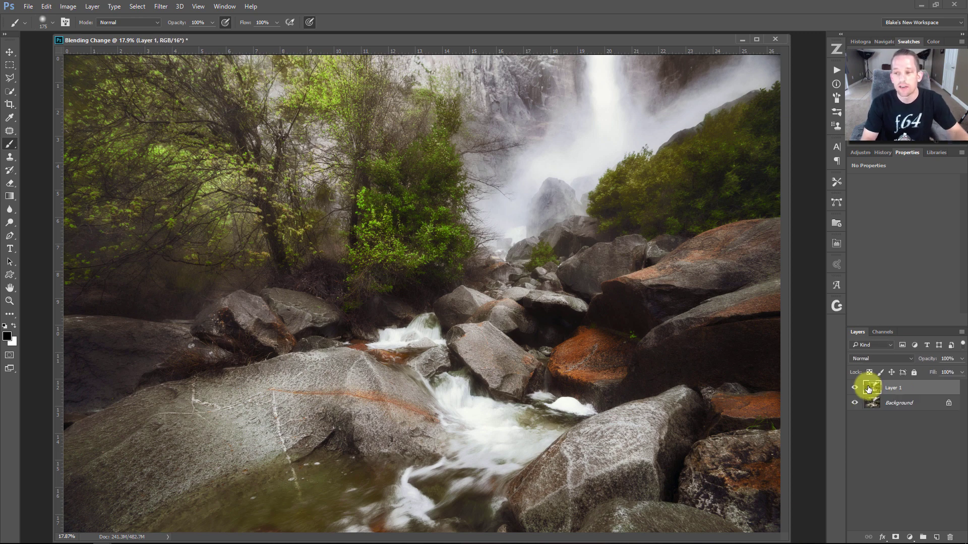
pyautogui.hotkey('ctrl', 'shift', 'alt', 'e')
# Preview a High Pass filter on the stamped layer at a 25-pixel radius
pyautogui.click(161, 7)
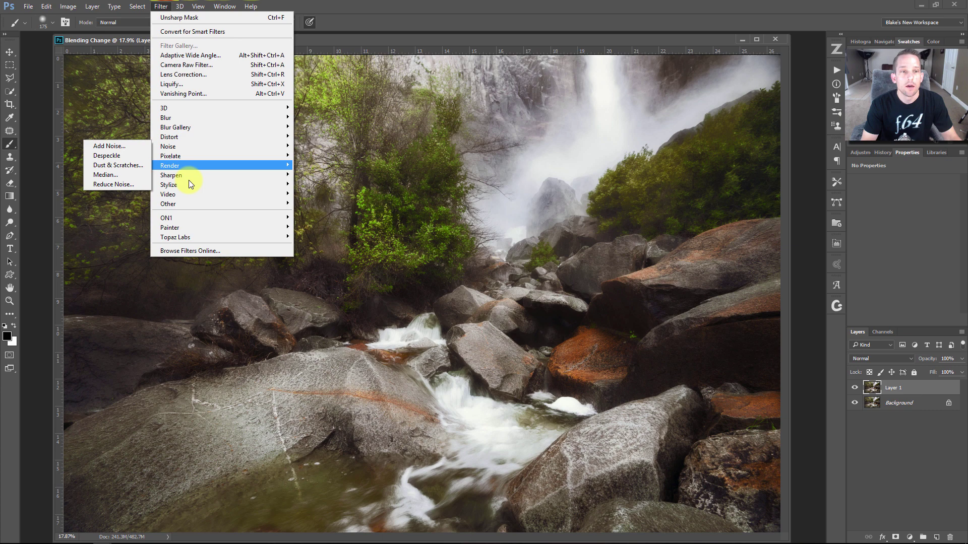
pyautogui.moveTo(183, 202)
pyautogui.click(131, 212)
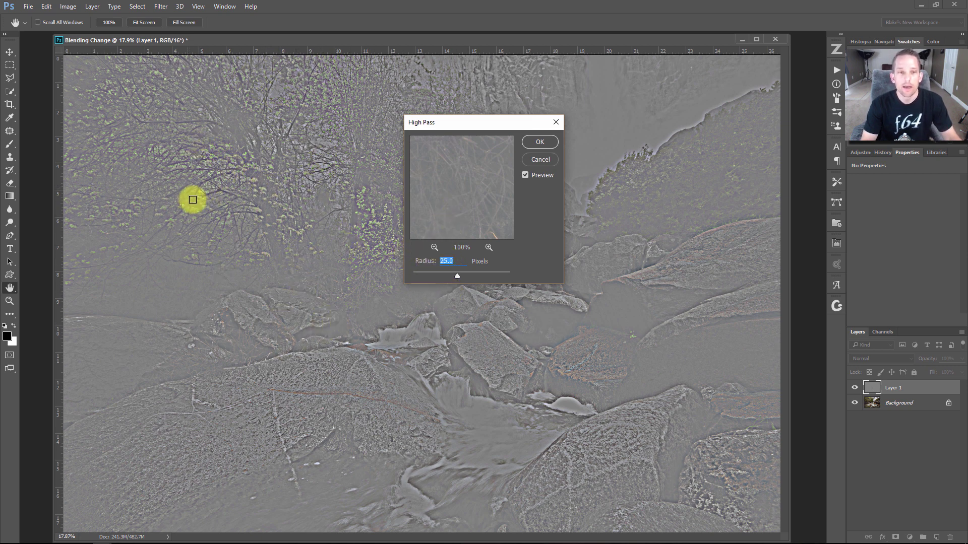
pyautogui.moveTo(457, 276); pyautogui.dragTo(435, 276)
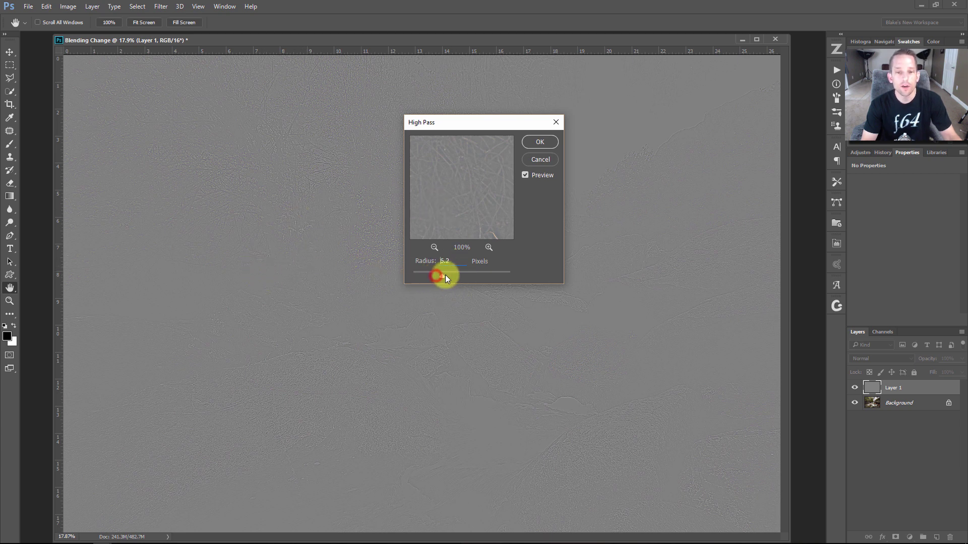
pyautogui.moveTo(446, 276); pyautogui.dragTo(448, 276)
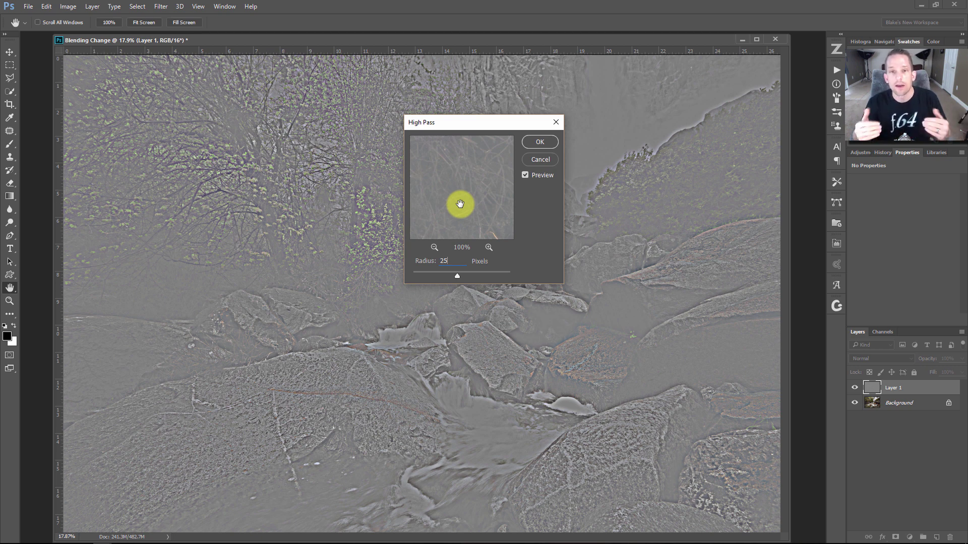
# Apply the High Pass filter and set Layer 1's blend mode to Soft Light
pyautogui.click(542, 143)
pyautogui.press('b')
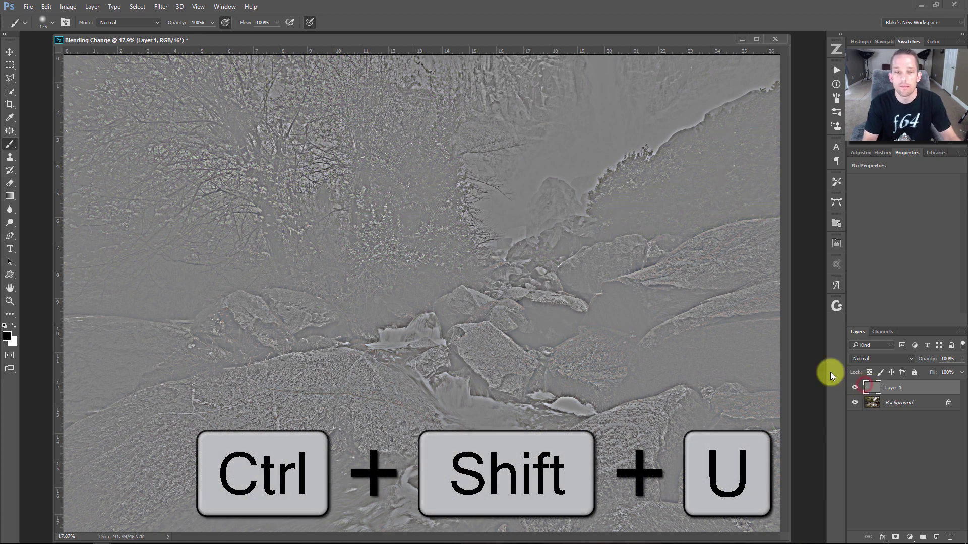
pyautogui.click(854, 389)
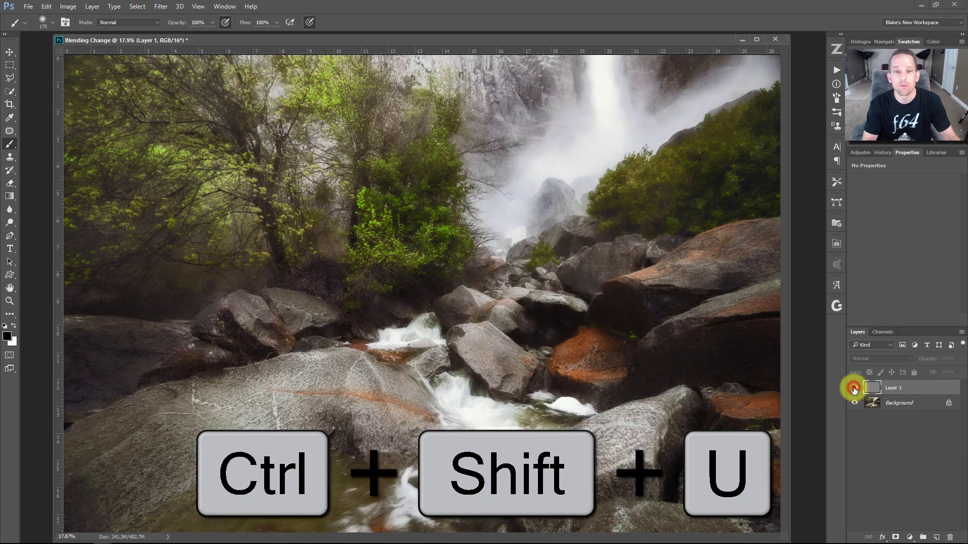
pyautogui.click(854, 389)
pyautogui.click(857, 358)
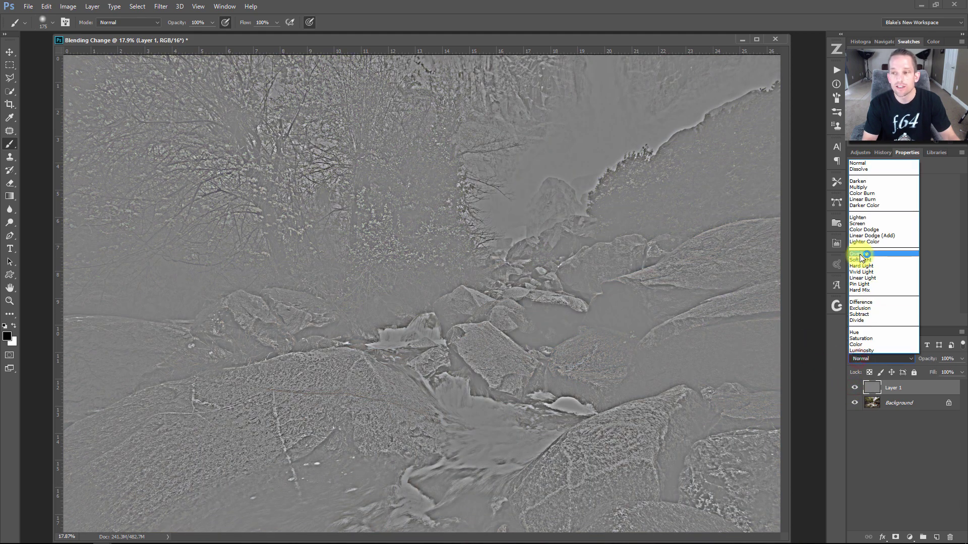
pyautogui.click(861, 270)
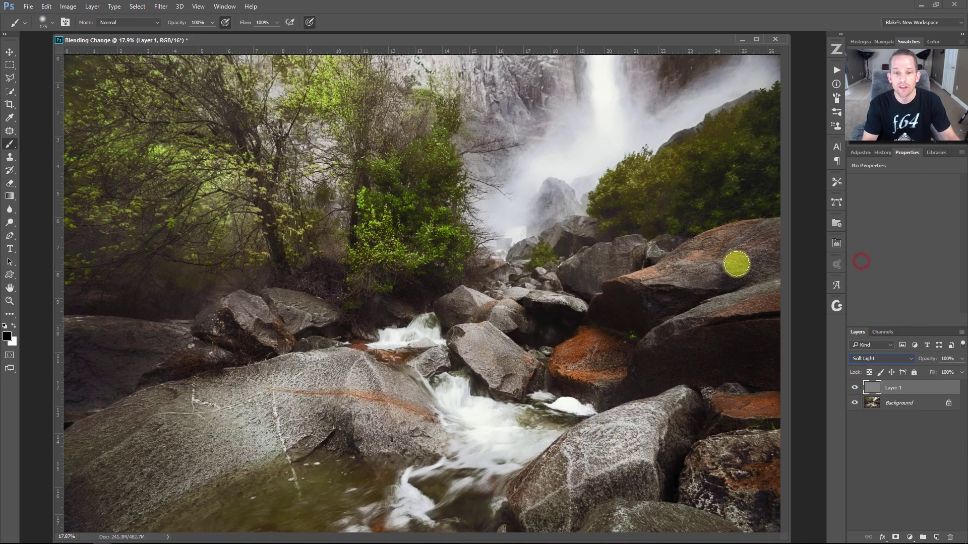
# Zoom in on the foreground rock, compare Layer 1 on and off, then fit on screen
pyautogui.moveTo(297, 370); pyautogui.dragTo(385, 395)
pyautogui.click(860, 388)
pyautogui.click(861, 387)
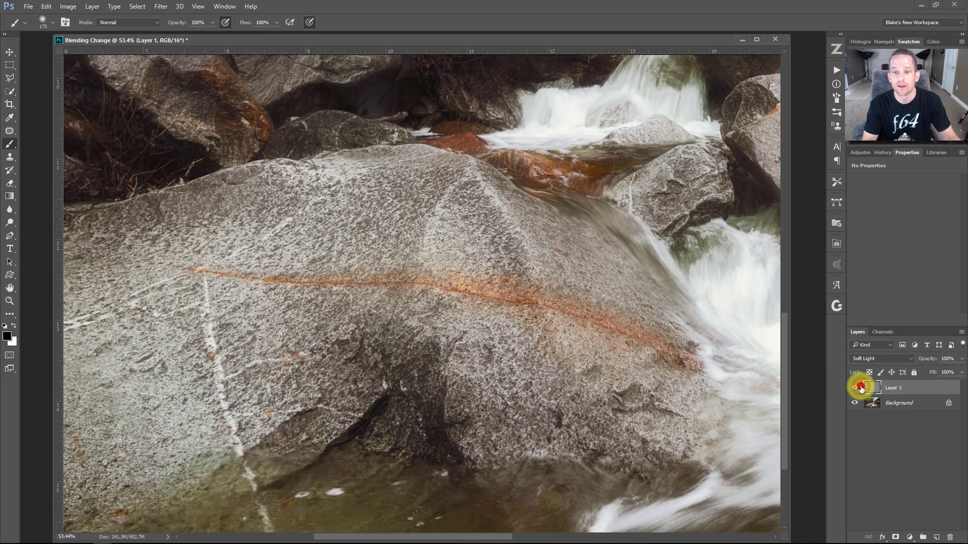
pyautogui.rightClick(565, 276)
pyautogui.click(577, 282)
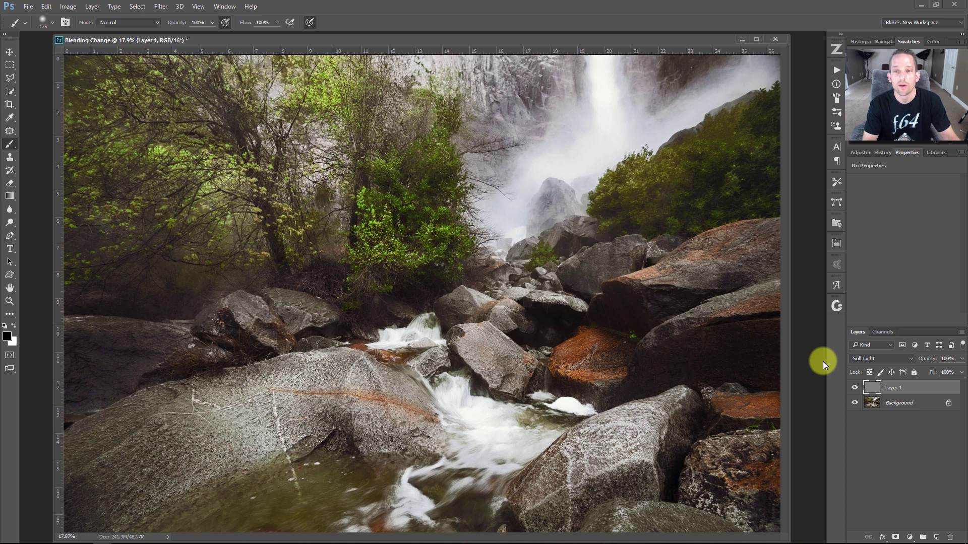
pyautogui.click(855, 388)
pyautogui.click(855, 387)
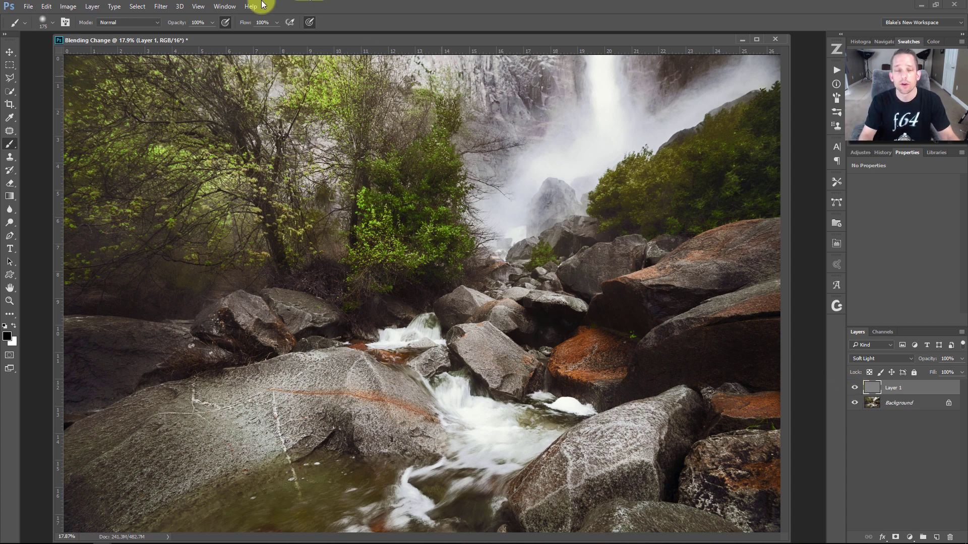
# Open Unsharp Mask and try settings, raising Amount to 200% and Threshold to 25
pyautogui.click(161, 6)
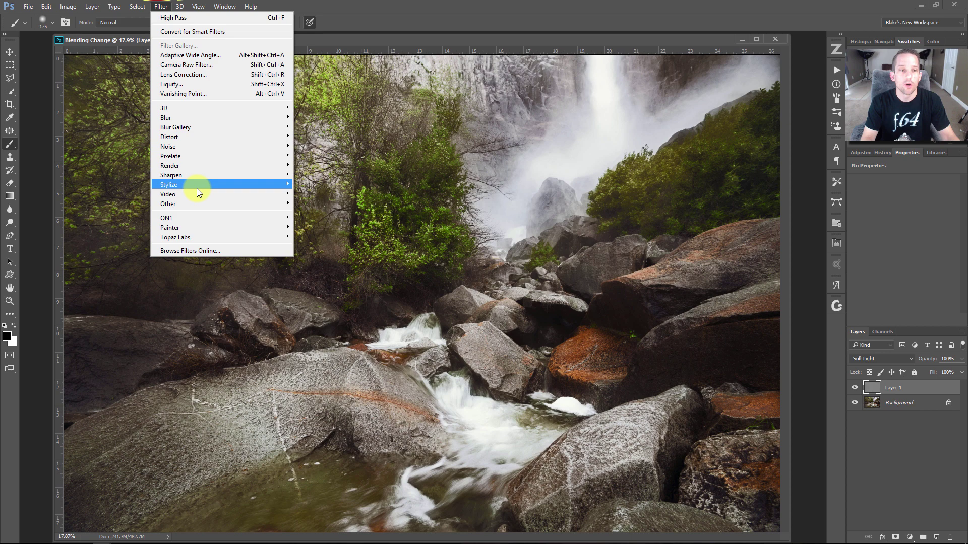
pyautogui.moveTo(183, 176)
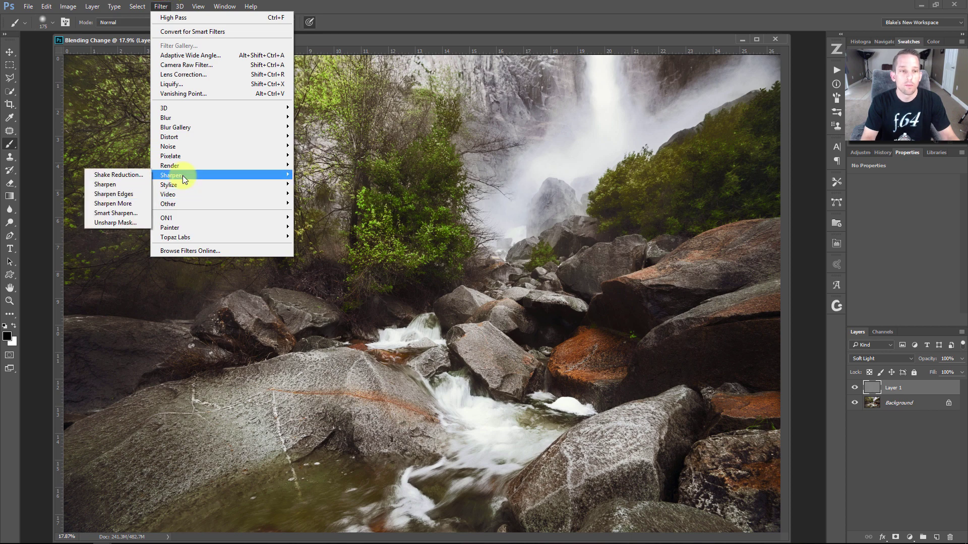
pyautogui.click(122, 223)
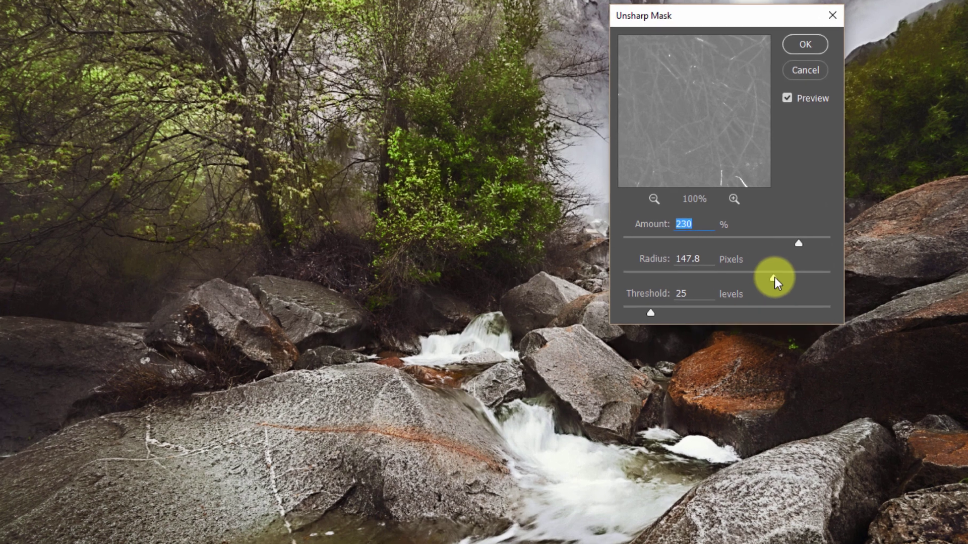
pyautogui.moveTo(774, 277); pyautogui.dragTo(600, 267)
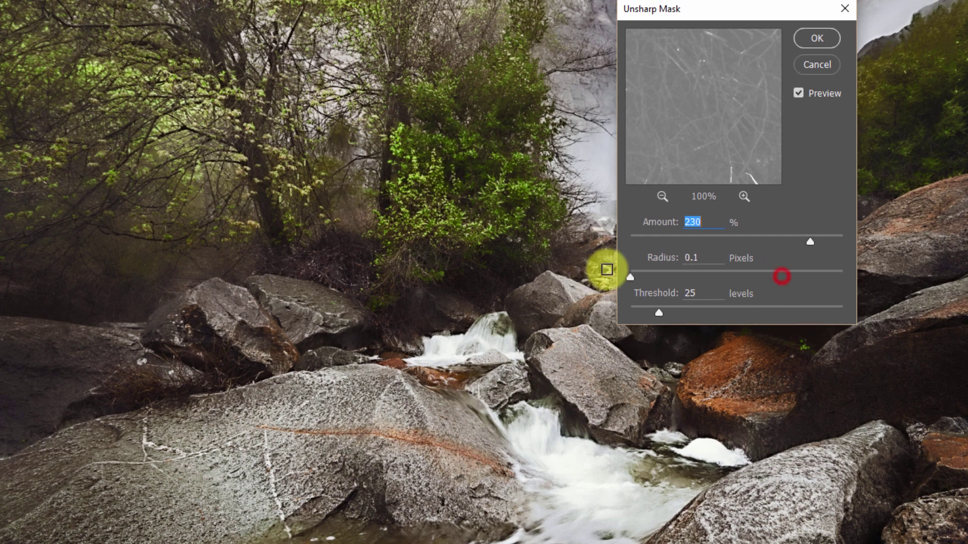
pyautogui.moveTo(794, 239); pyautogui.dragTo(557, 251)
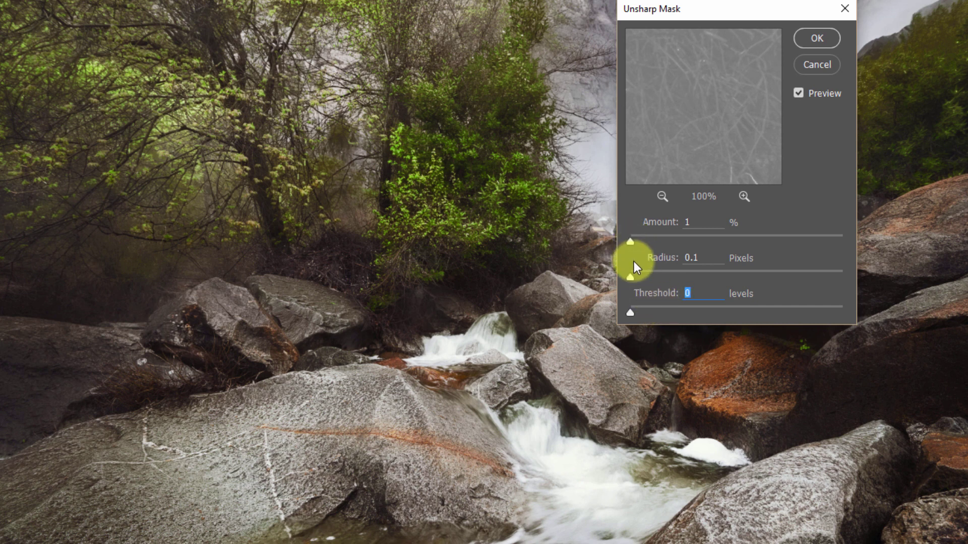
pyautogui.moveTo(634, 313); pyautogui.dragTo(648, 314)
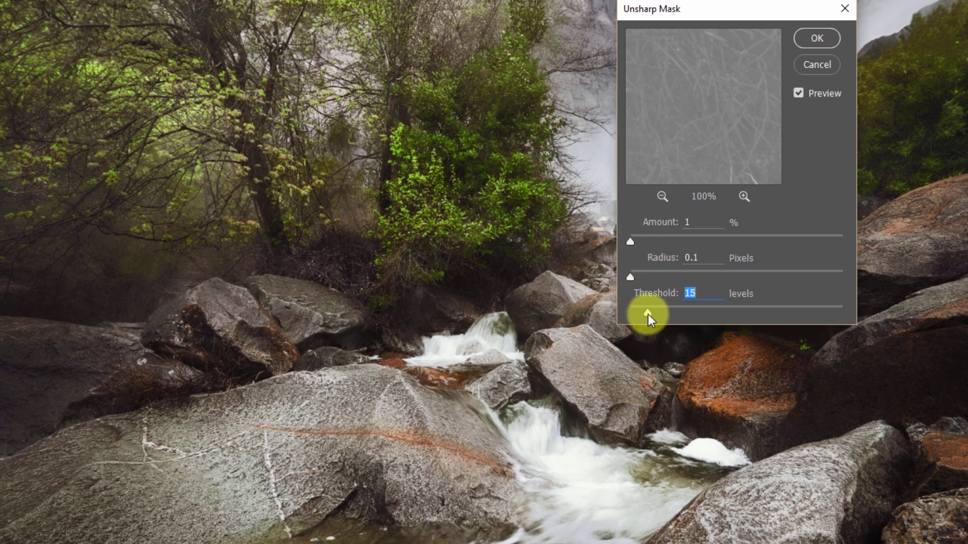
pyautogui.write('25')
pyautogui.moveTo(630, 237); pyautogui.dragTo(773, 235)
pyautogui.write('200')
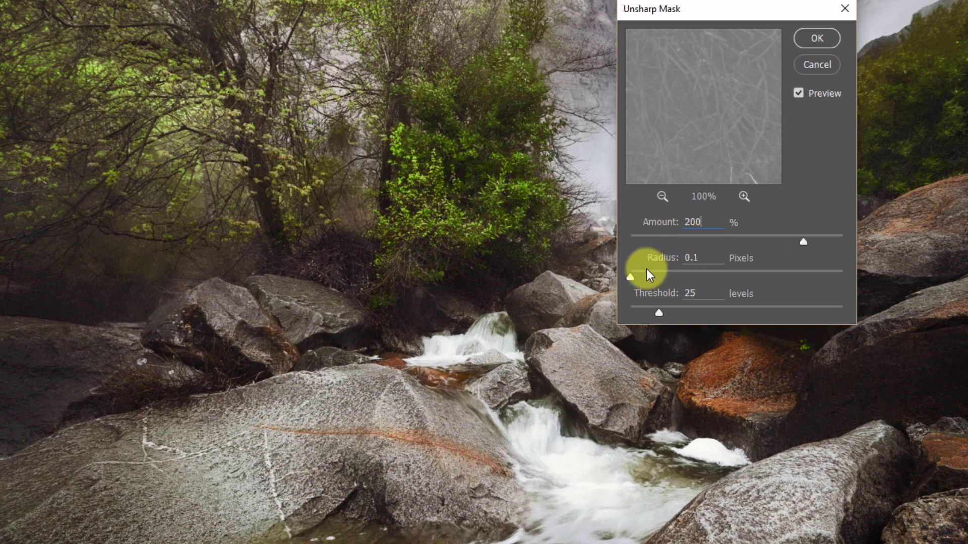
pyautogui.moveTo(677, 277); pyautogui.dragTo(772, 274)
pyautogui.moveTo(803, 242)
pyautogui.mouseDown()
pyautogui.moveTo(869, 237)
pyautogui.moveTo(805, 249)
pyautogui.mouseUp()
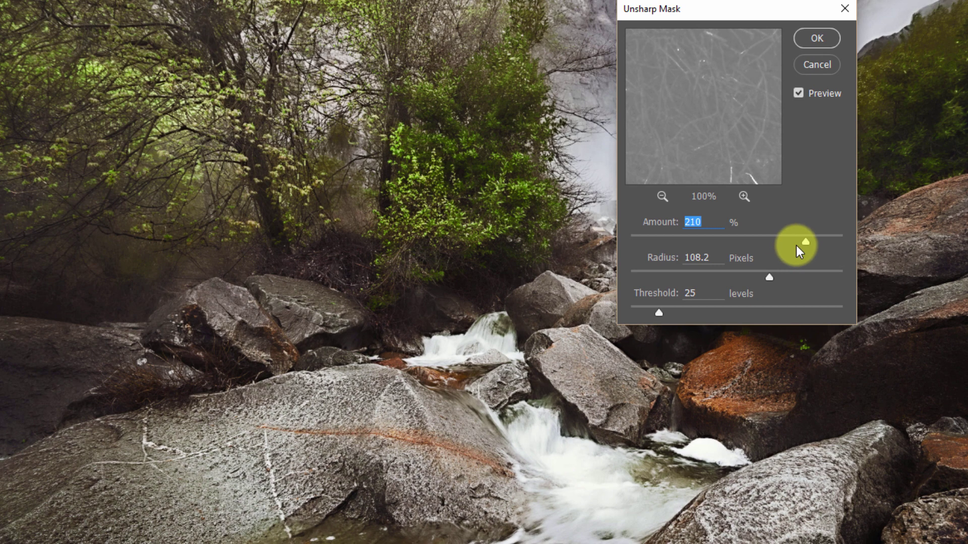
pyautogui.write('200')
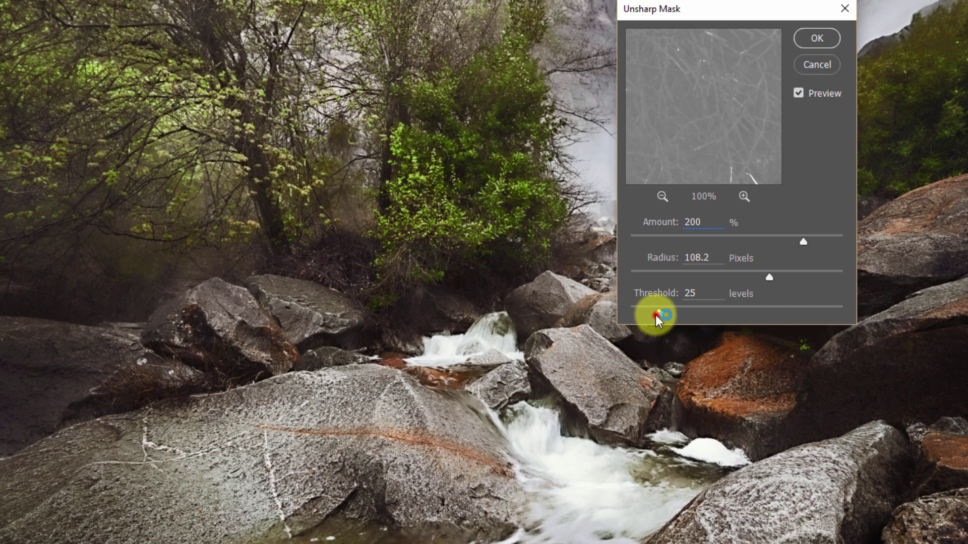
# Settle Threshold at 25 levels, adjust the radius, and apply the Unsharp Mask
pyautogui.moveTo(655, 316); pyautogui.dragTo(638, 312)
pyautogui.click(736, 307)
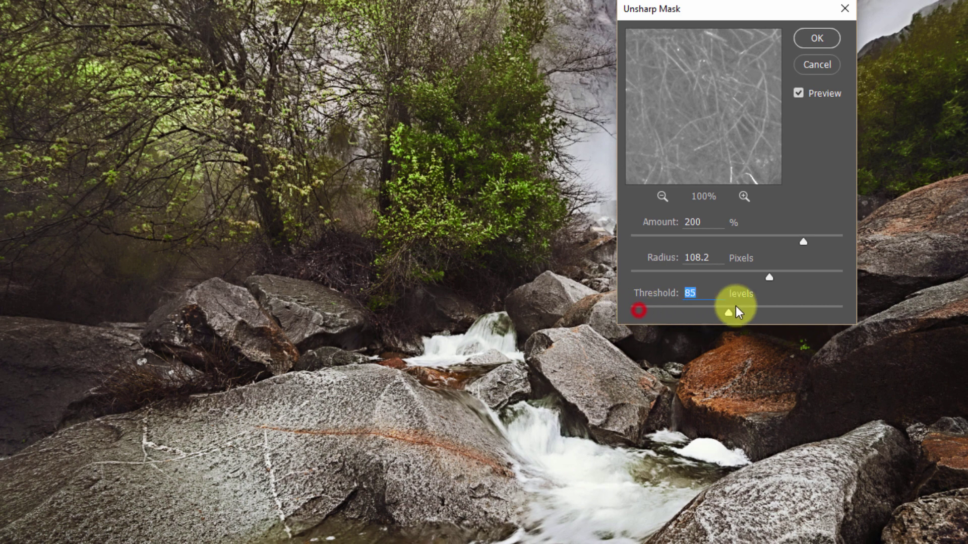
pyautogui.moveTo(738, 307); pyautogui.dragTo(592, 309)
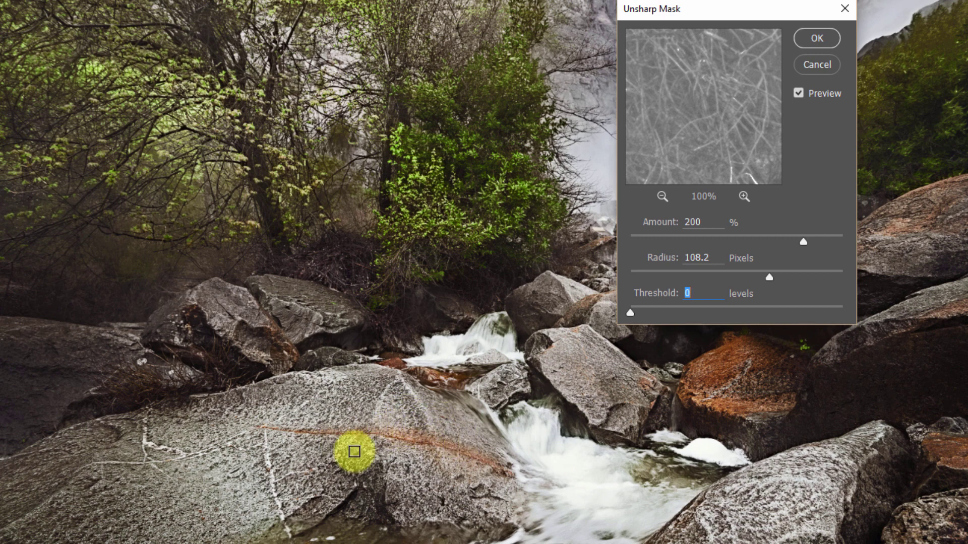
pyautogui.moveTo(634, 313); pyautogui.dragTo(648, 313)
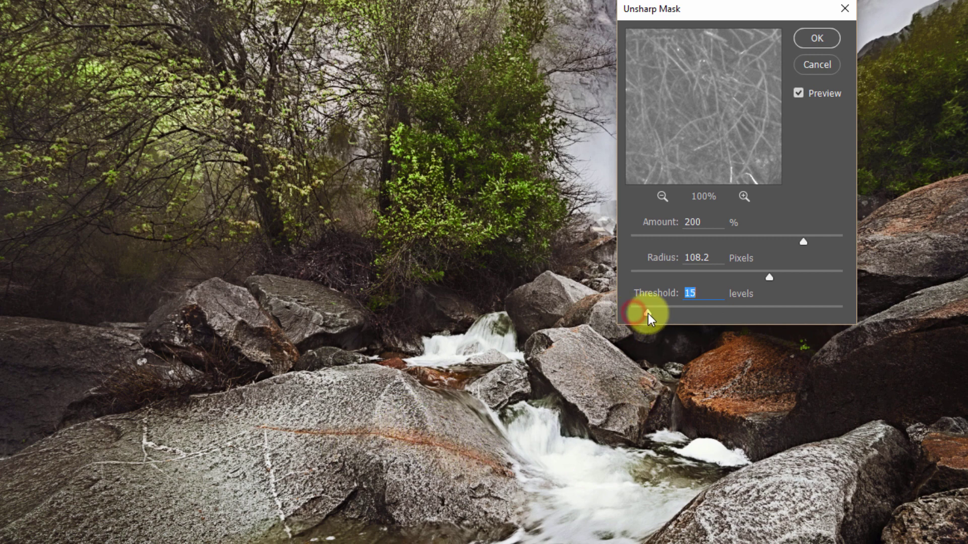
pyautogui.write('25')
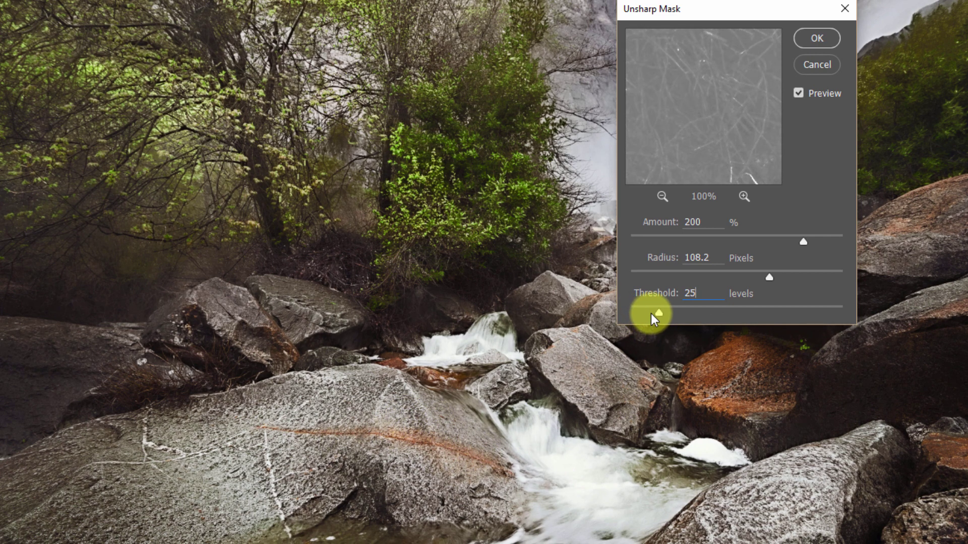
pyautogui.moveTo(656, 313); pyautogui.dragTo(828, 312)
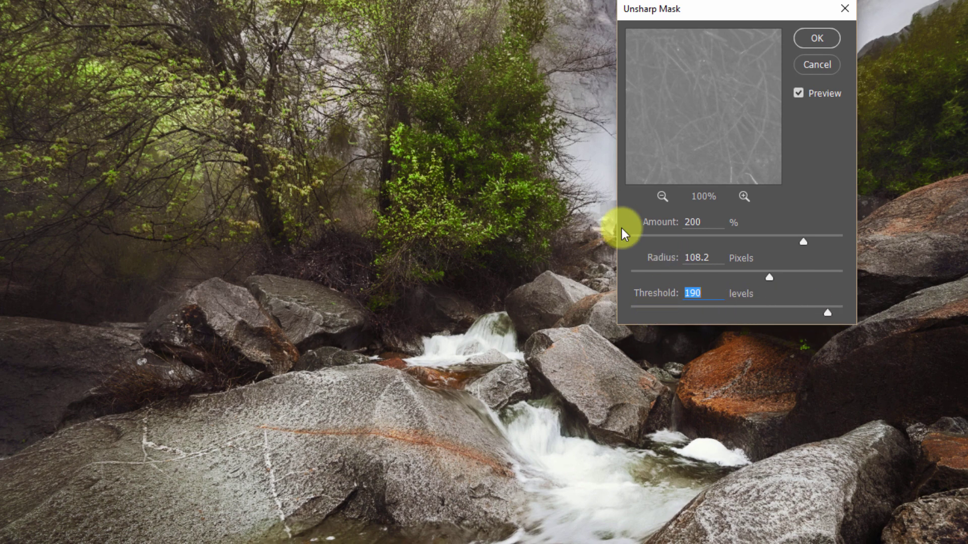
pyautogui.click(798, 95)
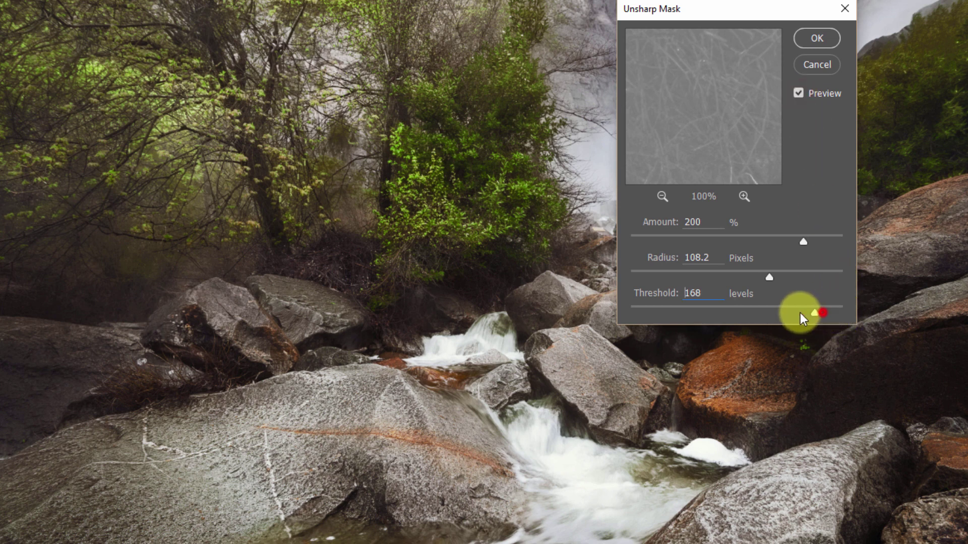
pyautogui.hotkey('shift', 'End')
pyautogui.write('25')
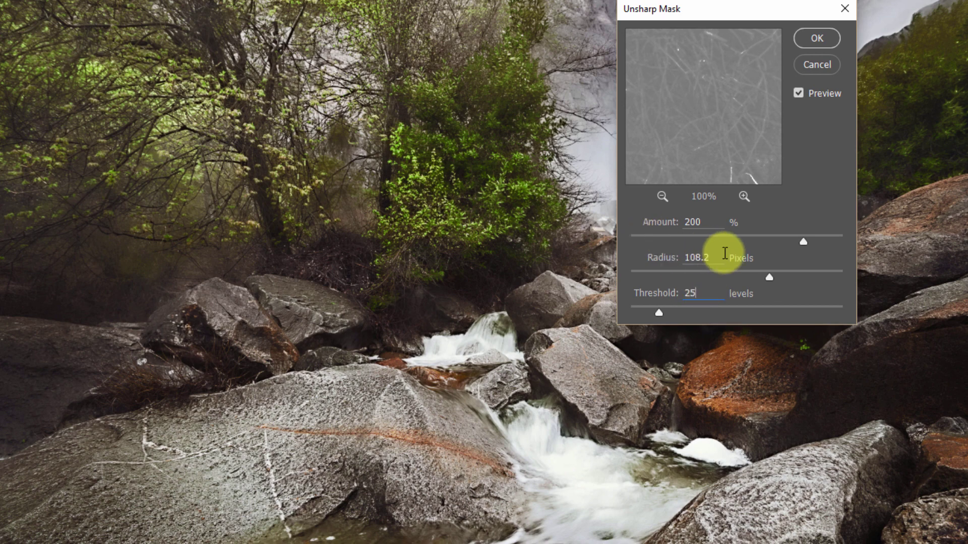
pyautogui.moveTo(809, 276); pyautogui.dragTo(774, 276)
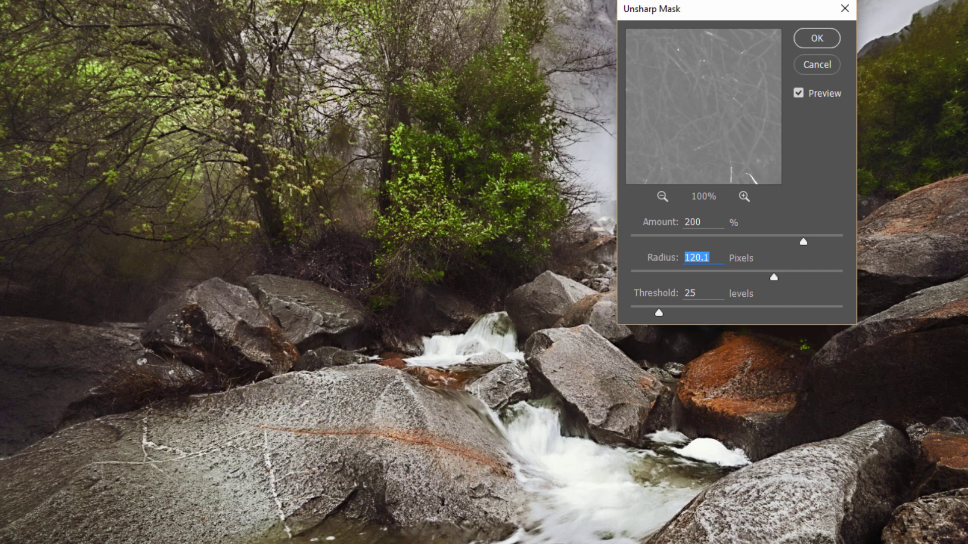
pyautogui.click(815, 40)
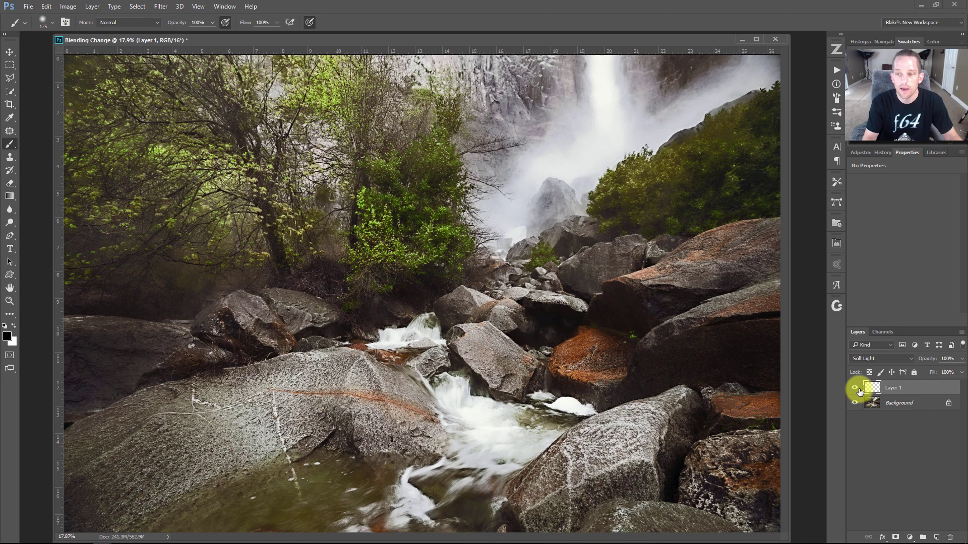
pyautogui.click(854, 388)
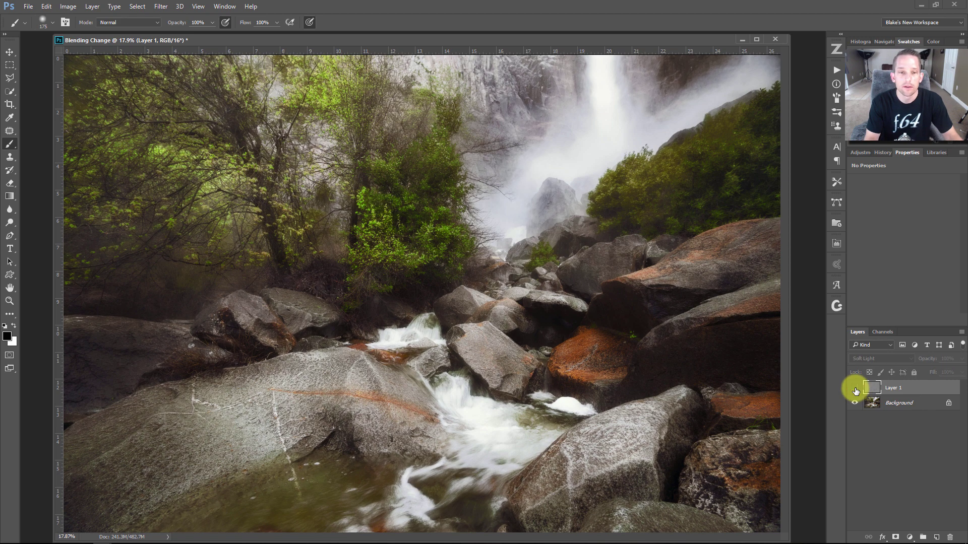
pyautogui.click(855, 388)
pyautogui.click(855, 388)
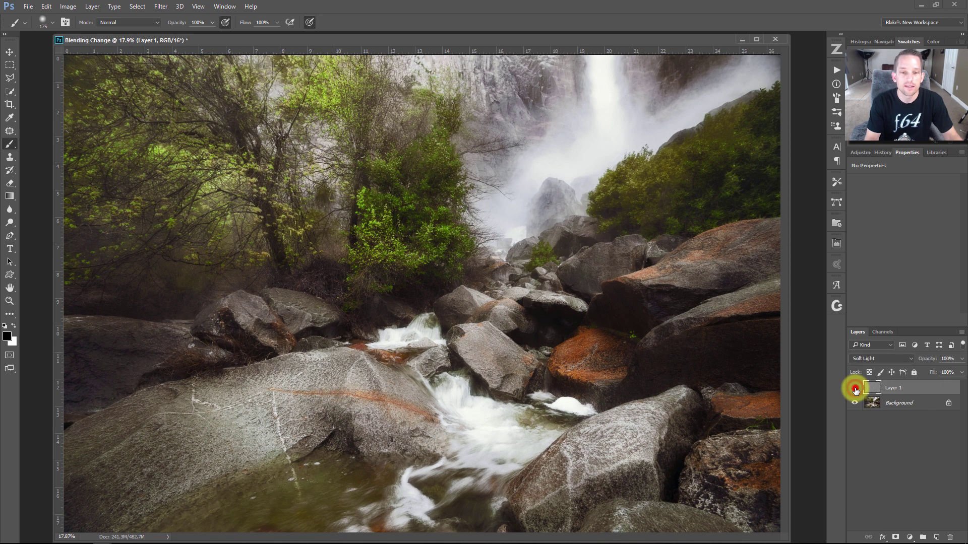
pyautogui.click(855, 388)
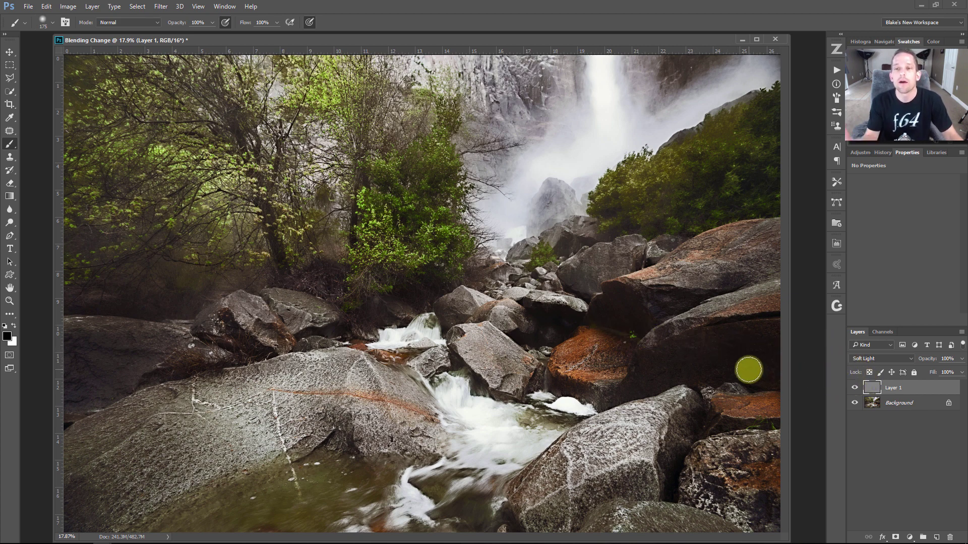
# Add a layer mask to Layer 1 and paint black over the central trees
pyautogui.click(895, 537)
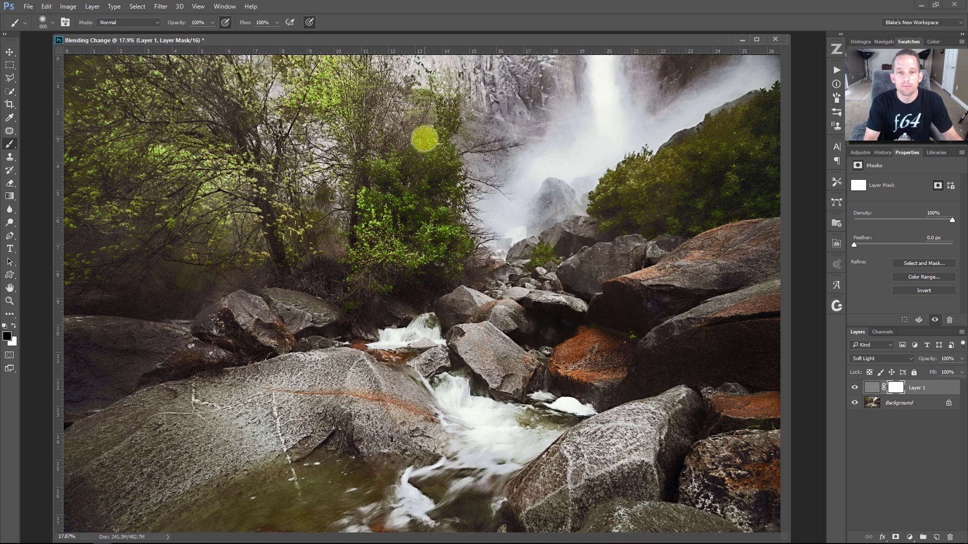
pyautogui.press('v')
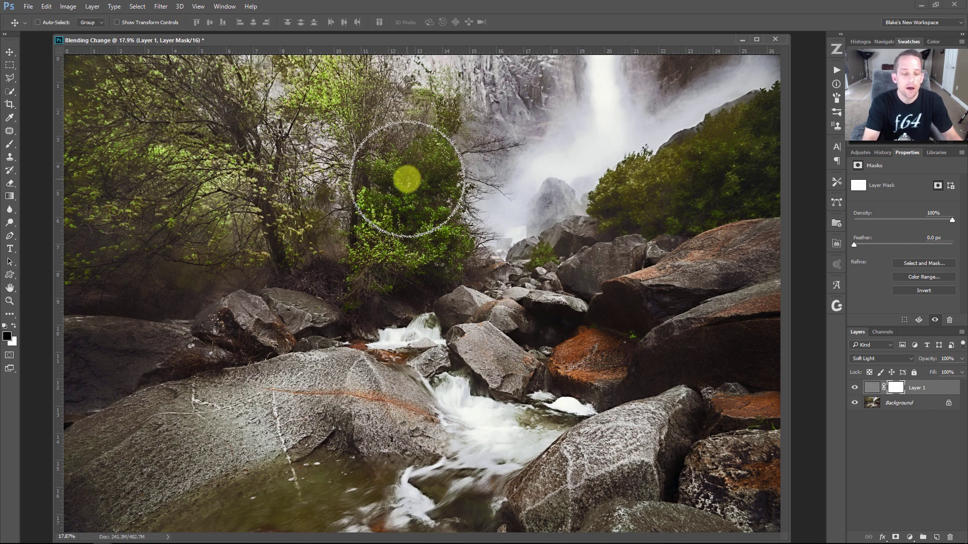
pyautogui.press('b')
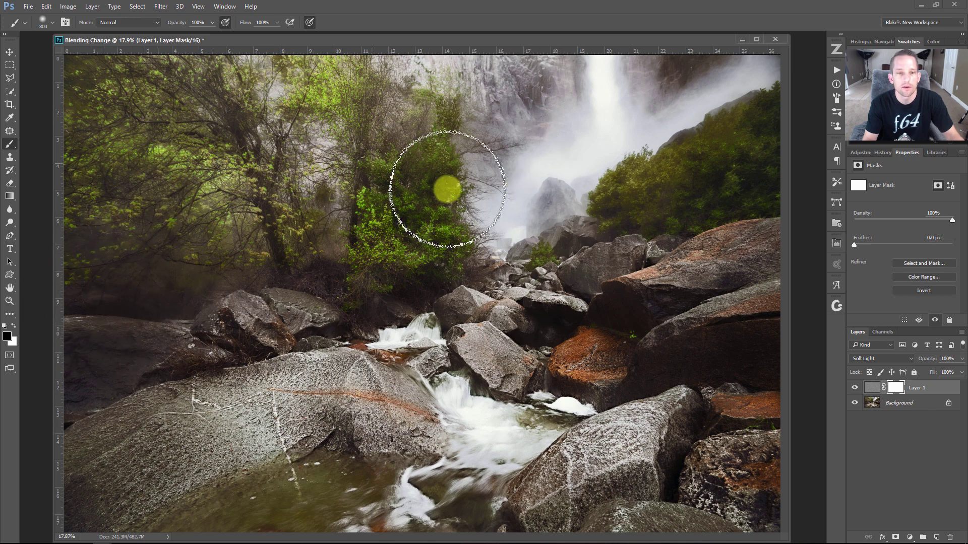
pyautogui.click(447, 190)
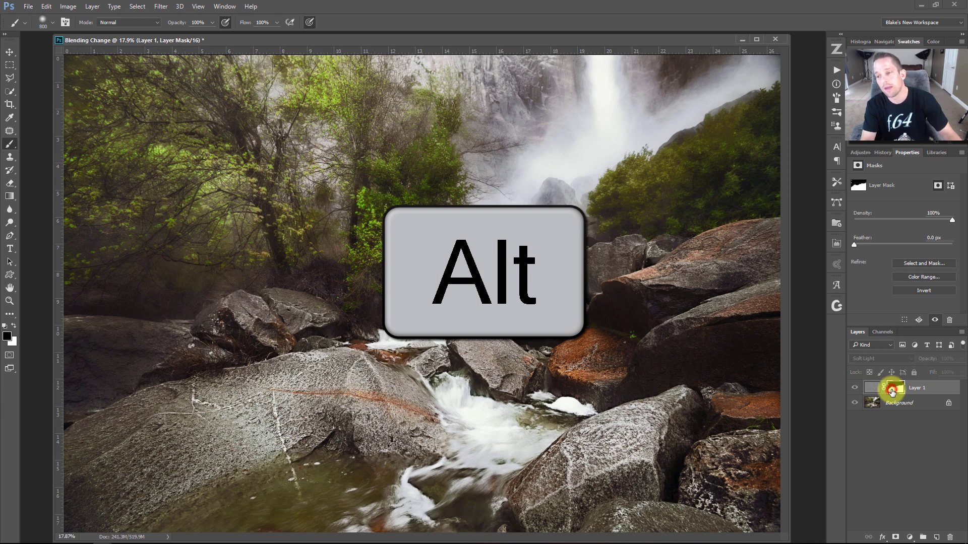
# View the mask alone, paint the left and top areas black, and touch up the water
pyautogui.keyDown('alt'); pyautogui.click(892, 392); pyautogui.keyUp('alt')
pyautogui.keyDown('alt'); pyautogui.click(249, 195); pyautogui.keyUp('alt')
pyautogui.moveTo(140, 47)
pyautogui.mouseDown()
pyautogui.moveTo(102, 220)
pyautogui.moveTo(97, 134)
pyautogui.moveTo(40, 265)
pyautogui.moveTo(59, 20)
pyautogui.moveTo(83, 272)
pyautogui.moveTo(66, 322)
pyautogui.moveTo(127, 215)
pyautogui.moveTo(287, 201)
pyautogui.moveTo(368, 172)
pyautogui.moveTo(643, 136)
pyautogui.moveTo(749, 112)
pyautogui.moveTo(796, 75)
pyautogui.moveTo(773, 170)
pyautogui.mouseUp()
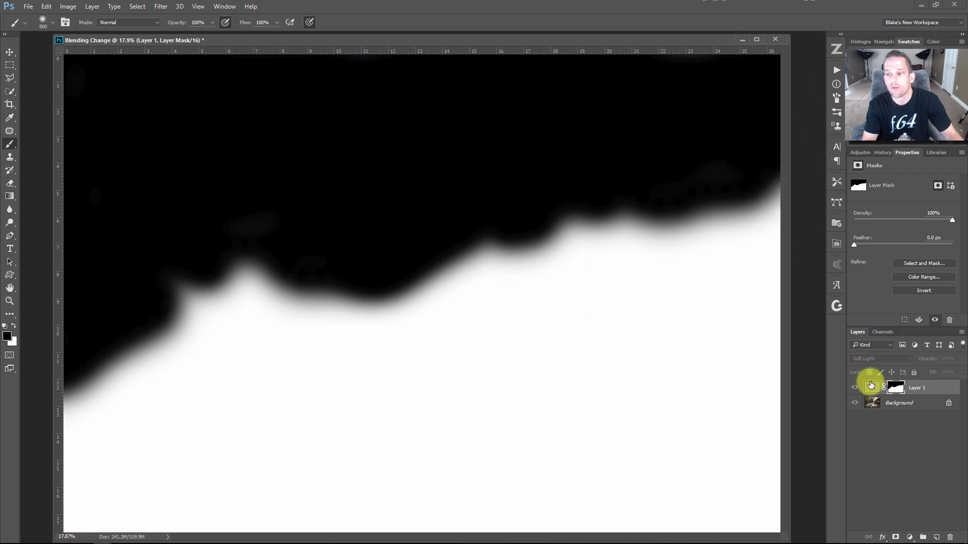
pyautogui.keyDown('alt'); pyautogui.click(893, 393); pyautogui.keyUp('alt')
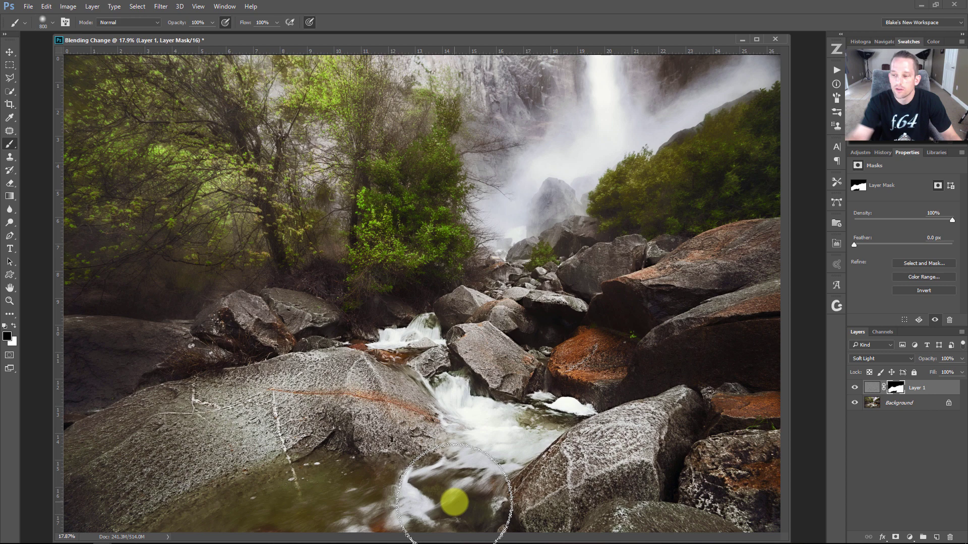
pyautogui.click(491, 447)
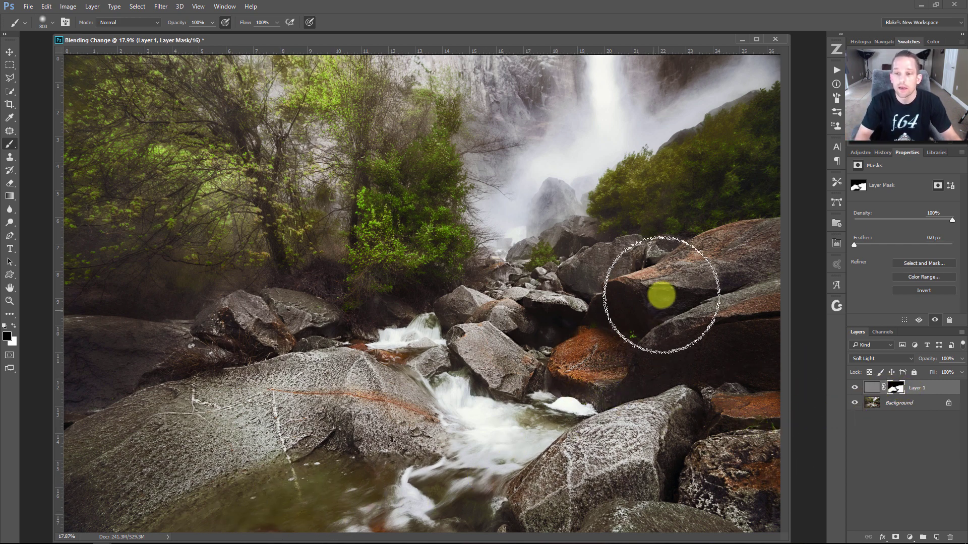
pyautogui.moveTo(665, 287); pyautogui.dragTo(851, 345)
pyautogui.click(961, 358)
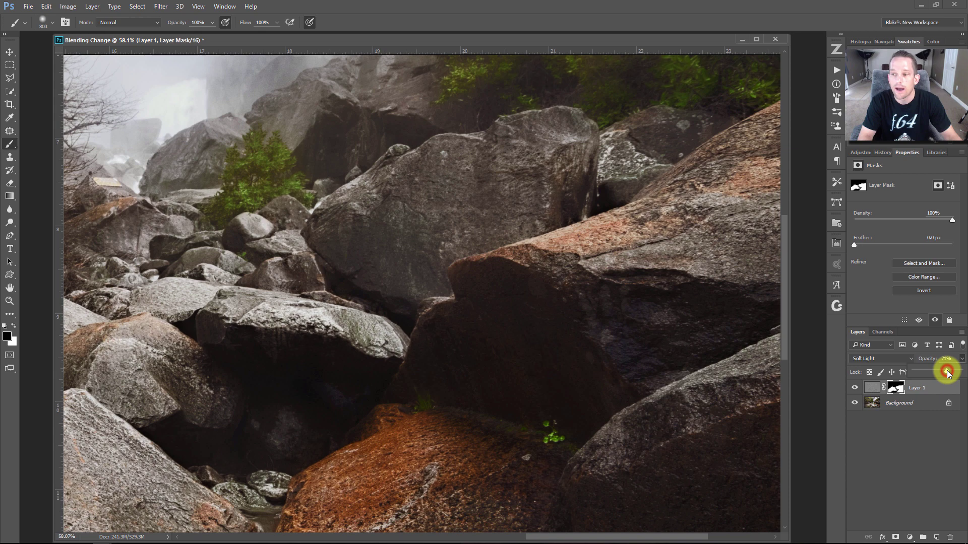
# Compare lower opacities on the Soft Light layer, then set it back to 100%
pyautogui.moveTo(947, 372)
pyautogui.mouseDown()
pyautogui.moveTo(924, 369)
pyautogui.moveTo(961, 372)
pyautogui.moveTo(946, 374)
pyautogui.mouseUp()
pyautogui.press('alt')
pyautogui.write('50')
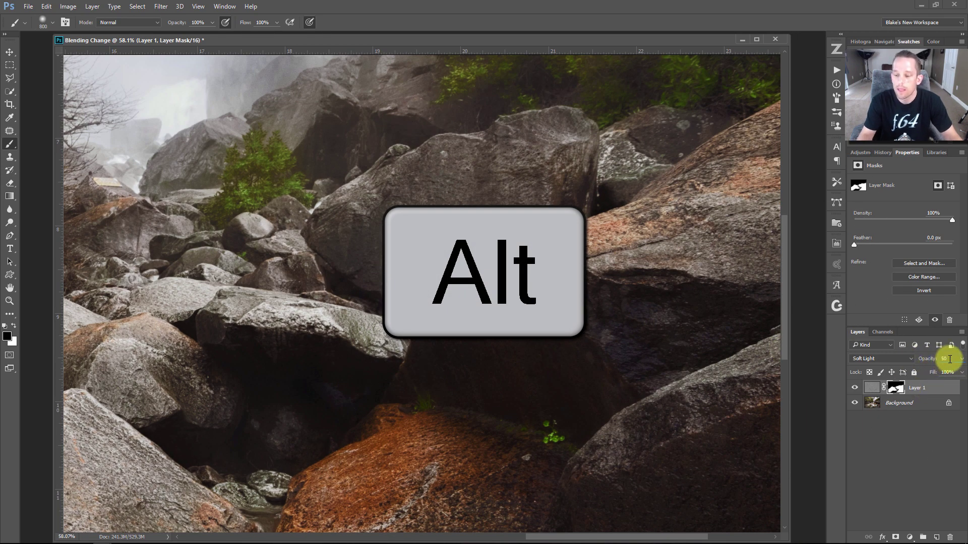
pyautogui.write('100')
pyautogui.press('Return')
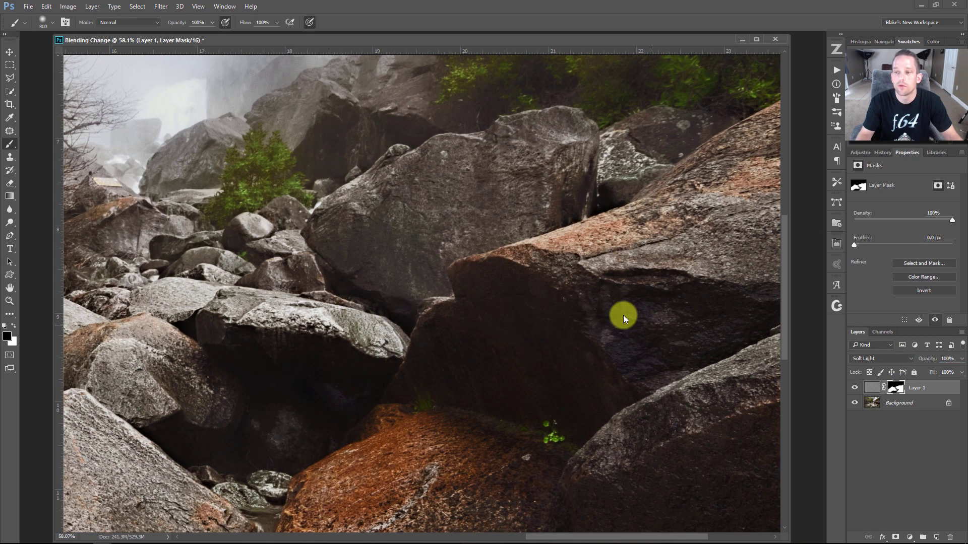
# Fit the photo on screen and view Layer 1 alone with the Background hidden
pyautogui.rightClick(497, 277)
pyautogui.click(510, 284)
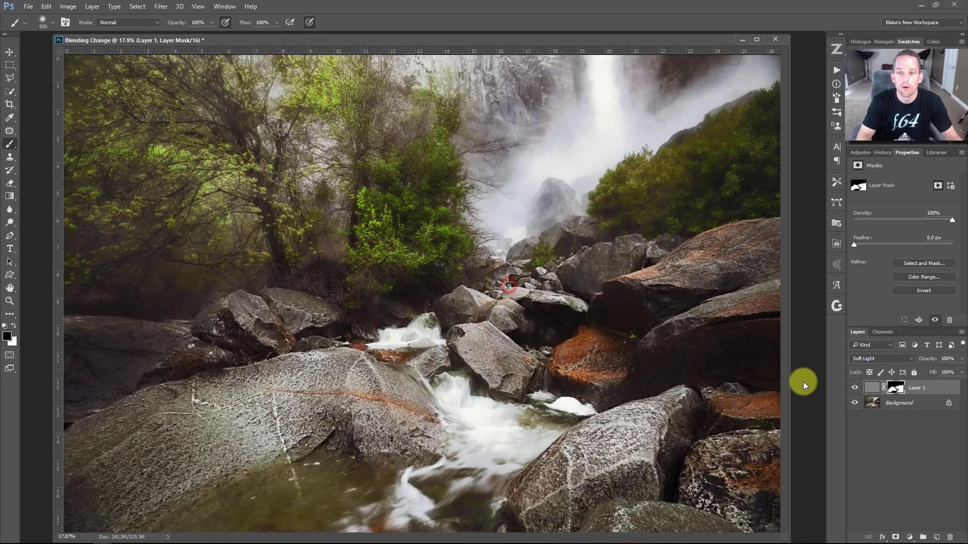
pyautogui.keyDown('alt'); pyautogui.click(855, 388); pyautogui.keyUp('alt')
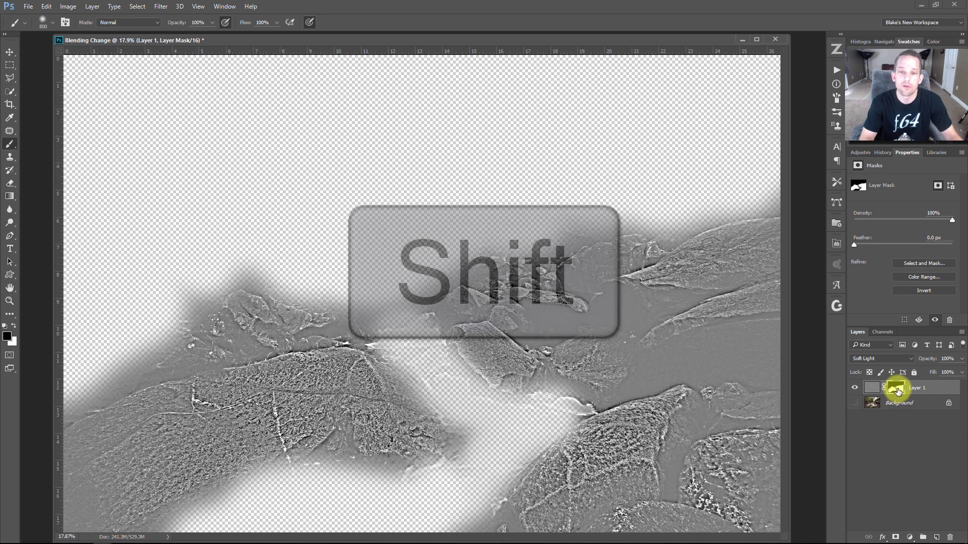
# Disable Layer 1's mask and add a Curves adjustment clipped to Layer 1
pyautogui.keyDown('shift'); pyautogui.click(897, 389); pyautogui.keyUp('shift')
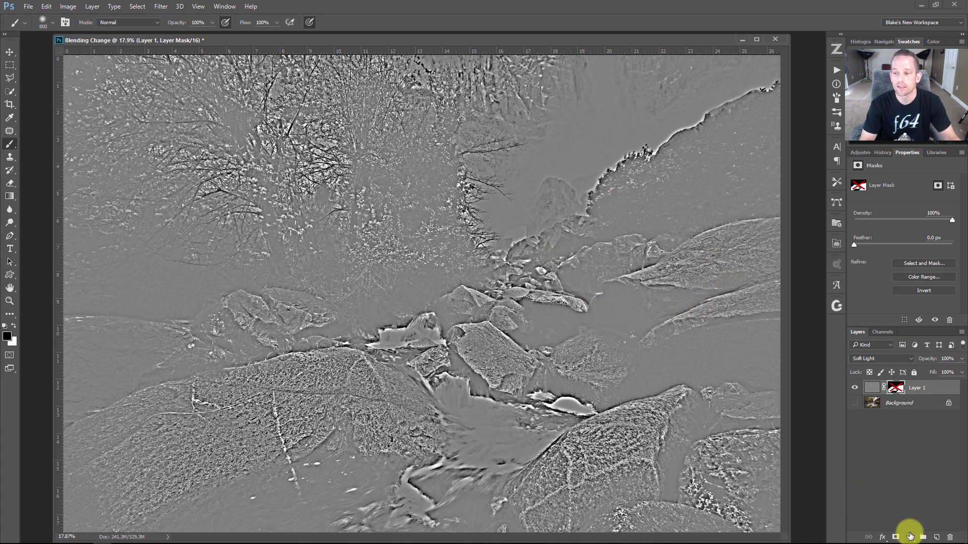
pyautogui.click(910, 538)
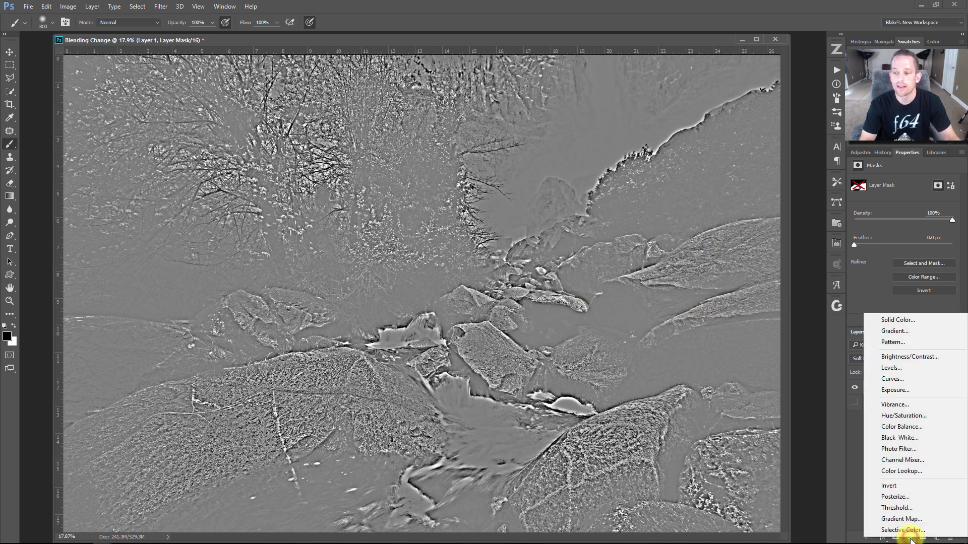
pyautogui.click(890, 379)
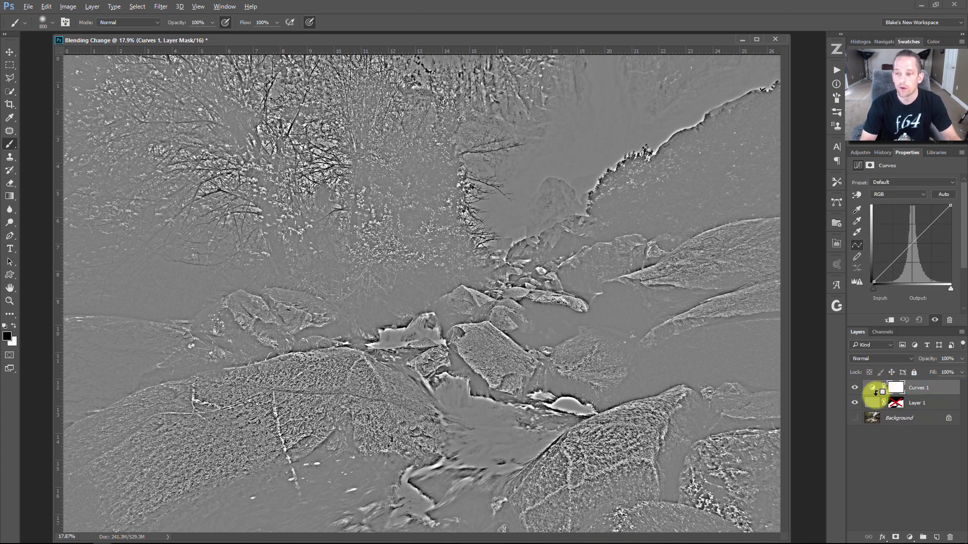
pyautogui.keyDown('alt'); pyautogui.click(876, 394); pyautogui.keyUp('alt')
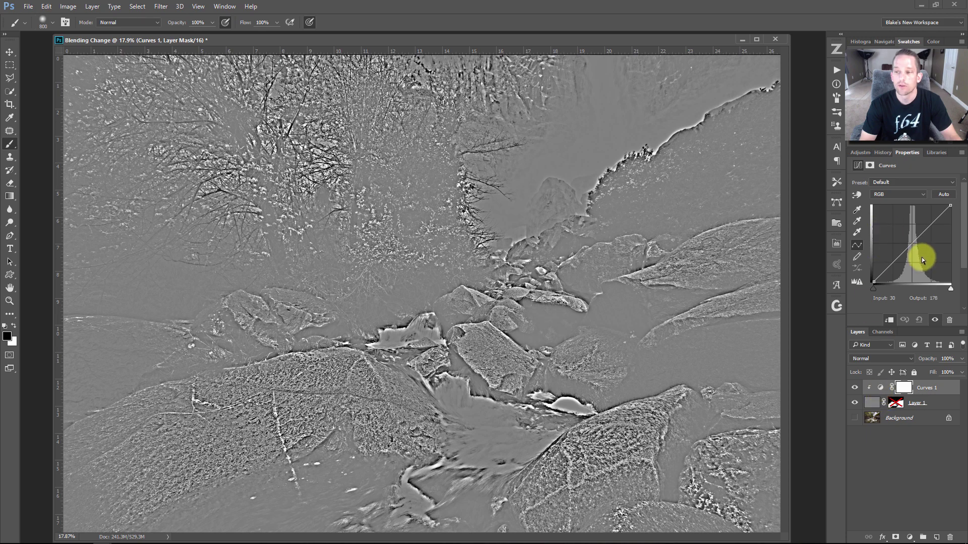
# Shape a steep S-curve in Curves 1 and show the Background photo again
pyautogui.moveTo(900, 256); pyautogui.dragTo(900, 271)
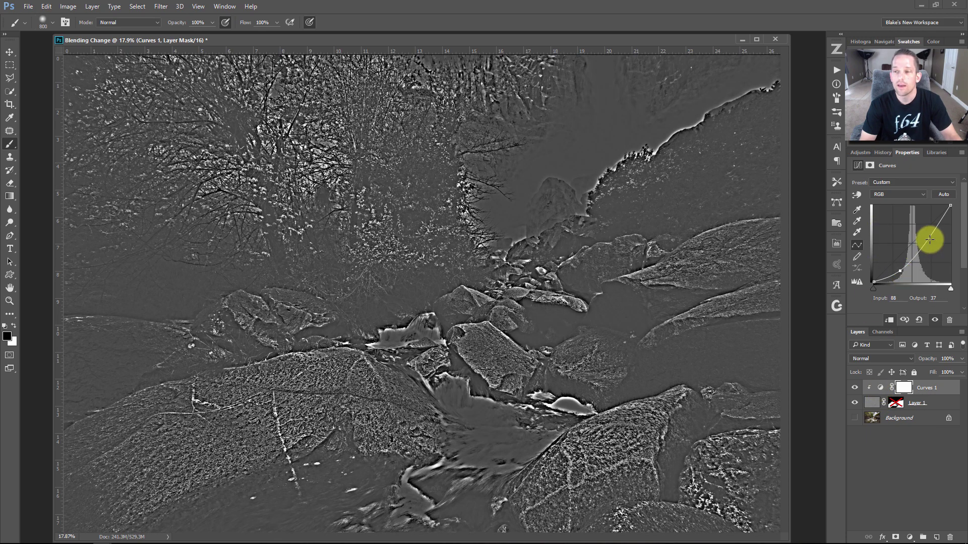
pyautogui.moveTo(929, 240); pyautogui.dragTo(926, 215)
pyautogui.moveTo(909, 255)
pyautogui.mouseDown()
pyautogui.moveTo(905, 243)
pyautogui.moveTo(913, 246)
pyautogui.mouseUp()
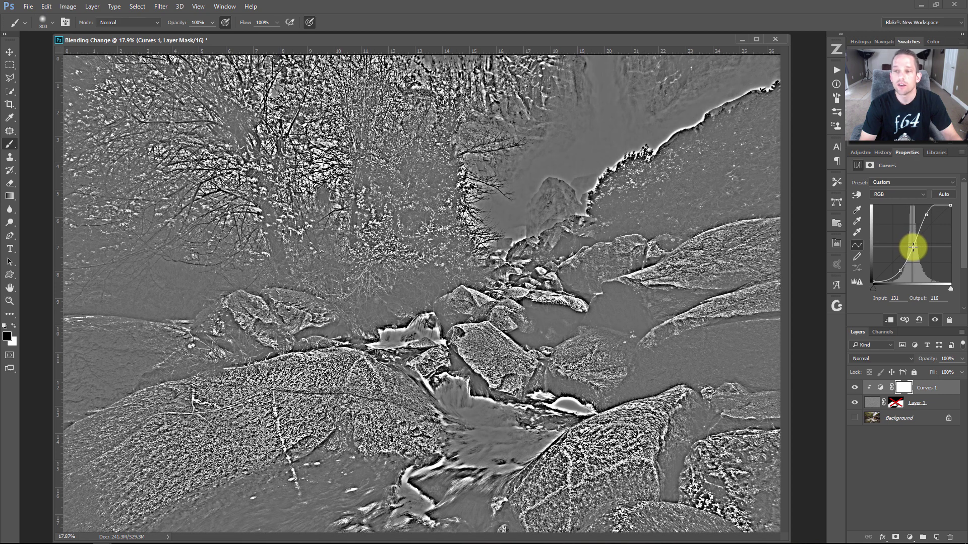
pyautogui.click(854, 417)
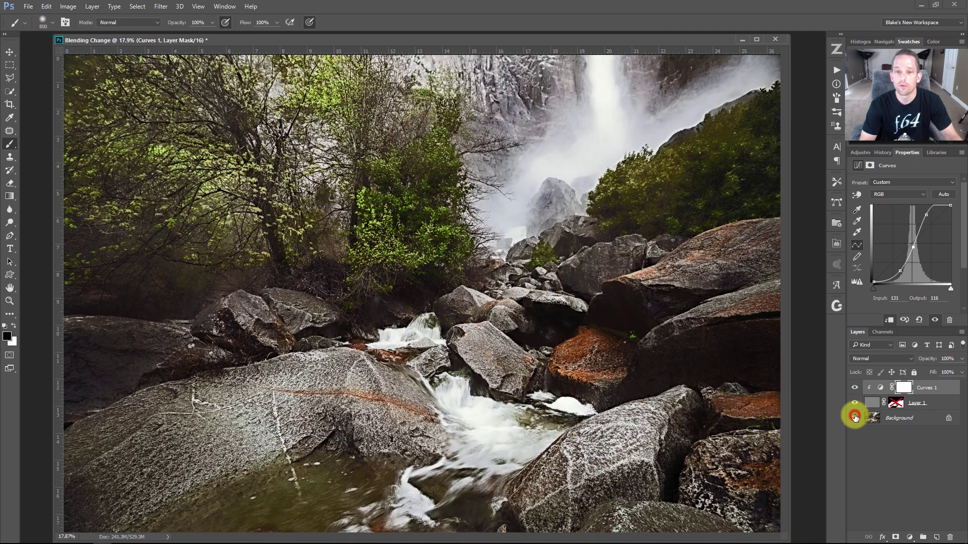
pyautogui.moveTo(899, 271)
pyautogui.mouseDown()
pyautogui.moveTo(888, 264)
pyautogui.moveTo(896, 273)
pyautogui.moveTo(912, 244)
pyautogui.moveTo(901, 234)
pyautogui.moveTo(916, 247)
pyautogui.moveTo(894, 272)
pyautogui.mouseUp()
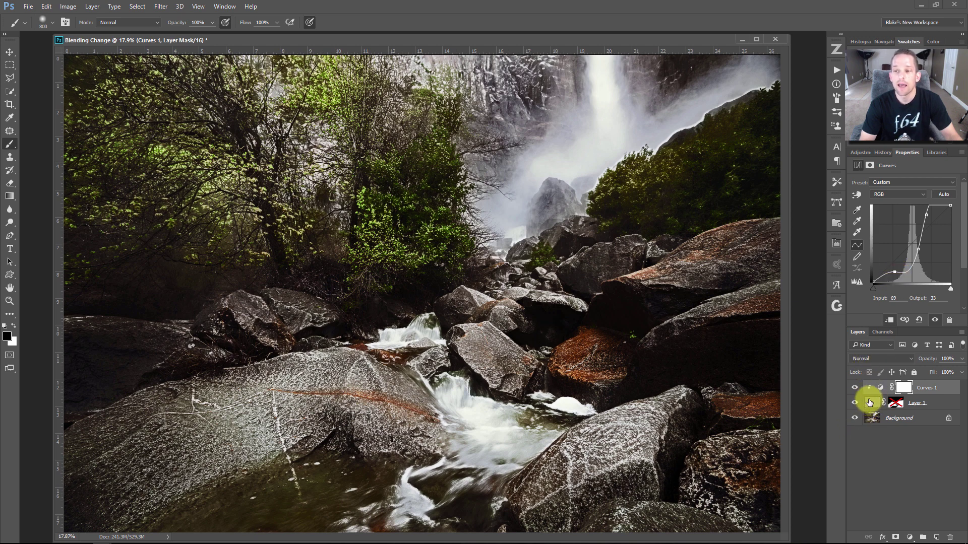
pyautogui.click(869, 402)
pyautogui.click(855, 389)
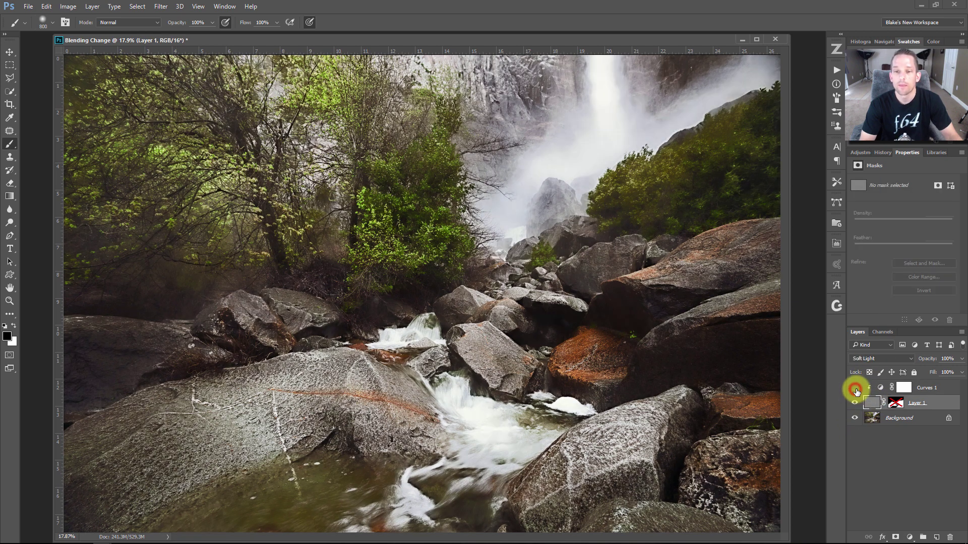
# Re-enable Layer 1's mask, compare Curves 1 on and off, then delete Curves 1
pyautogui.click(855, 388)
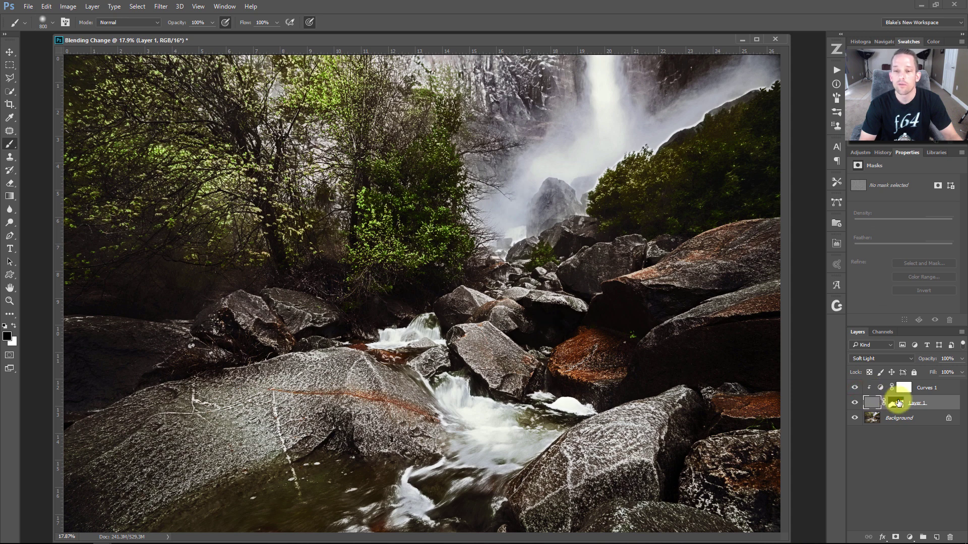
pyautogui.keyDown('shift'); pyautogui.click(897, 403); pyautogui.keyUp('shift')
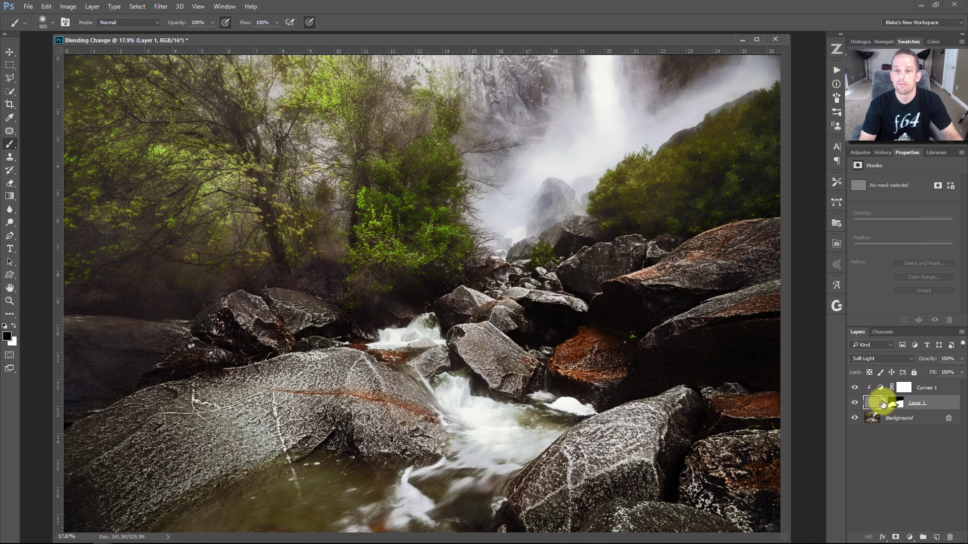
pyautogui.click(877, 388)
pyautogui.click(855, 387)
pyautogui.click(855, 387)
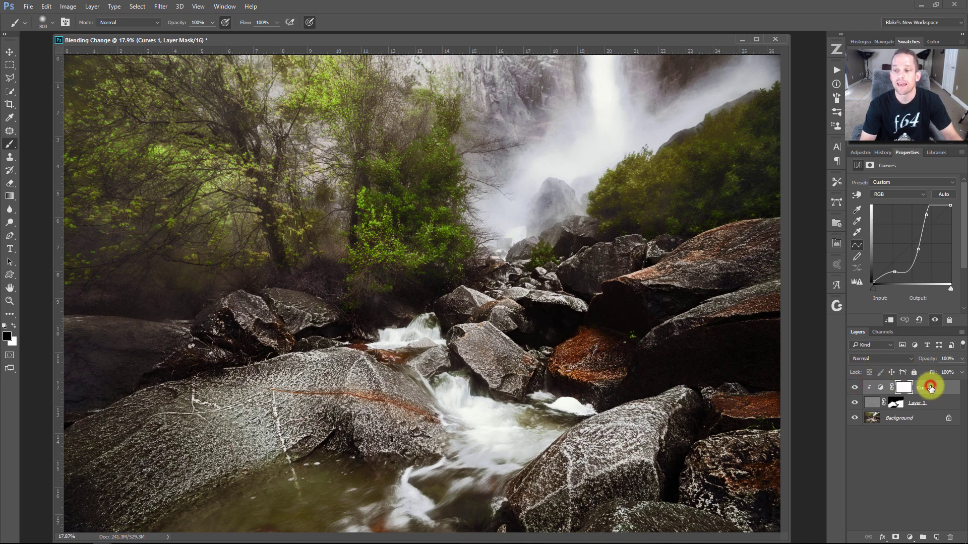
pyautogui.press('Delete')
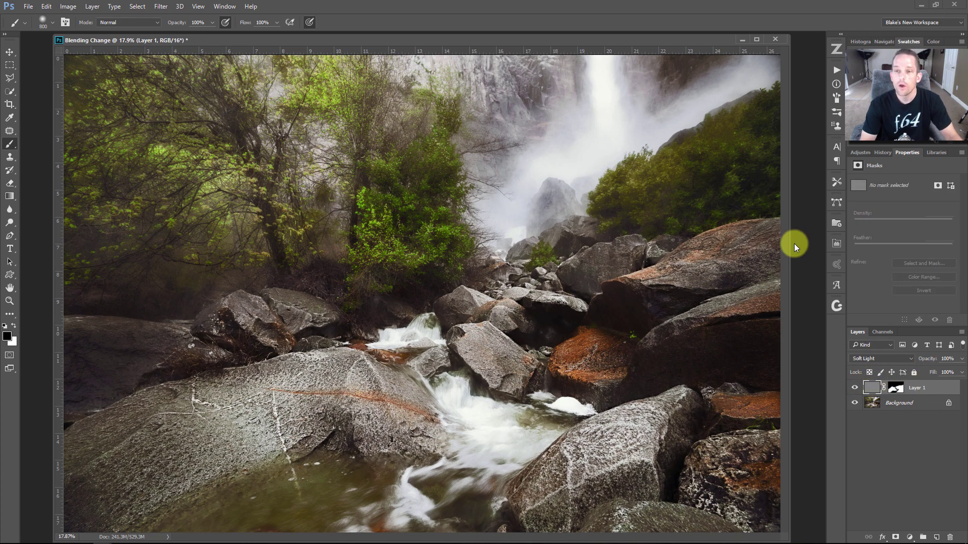
pyautogui.moveTo(676, 39); pyautogui.dragTo(668, 40)
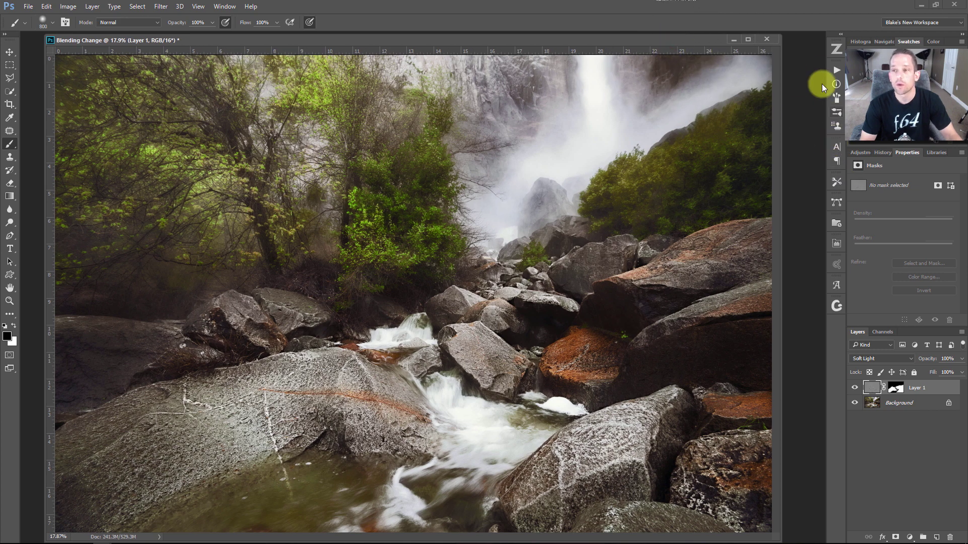
# Play the Curves Boost action and bend its curve so input 72 maps to 102
pyautogui.click(836, 70)
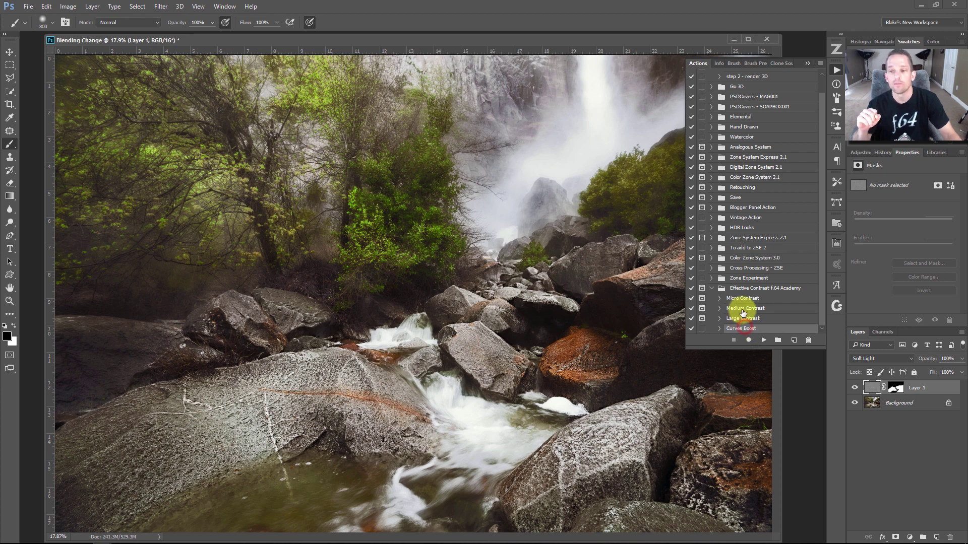
pyautogui.click(762, 341)
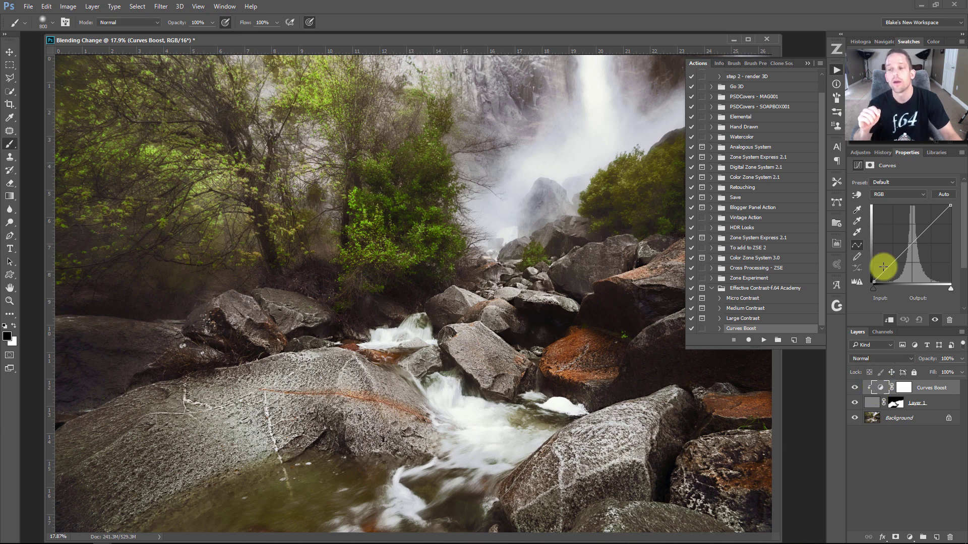
pyautogui.moveTo(907, 244)
pyautogui.mouseDown()
pyautogui.moveTo(914, 251)
pyautogui.moveTo(896, 252)
pyautogui.mouseUp()
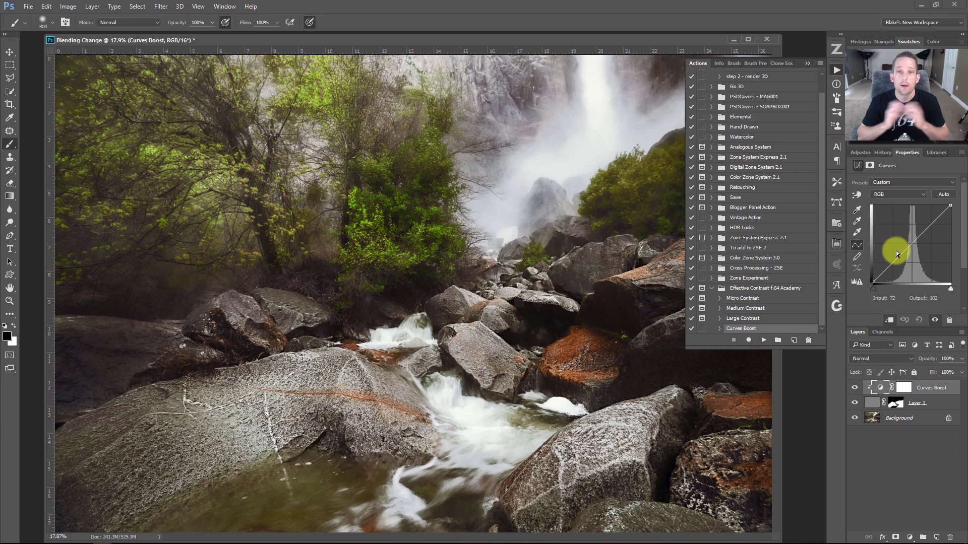